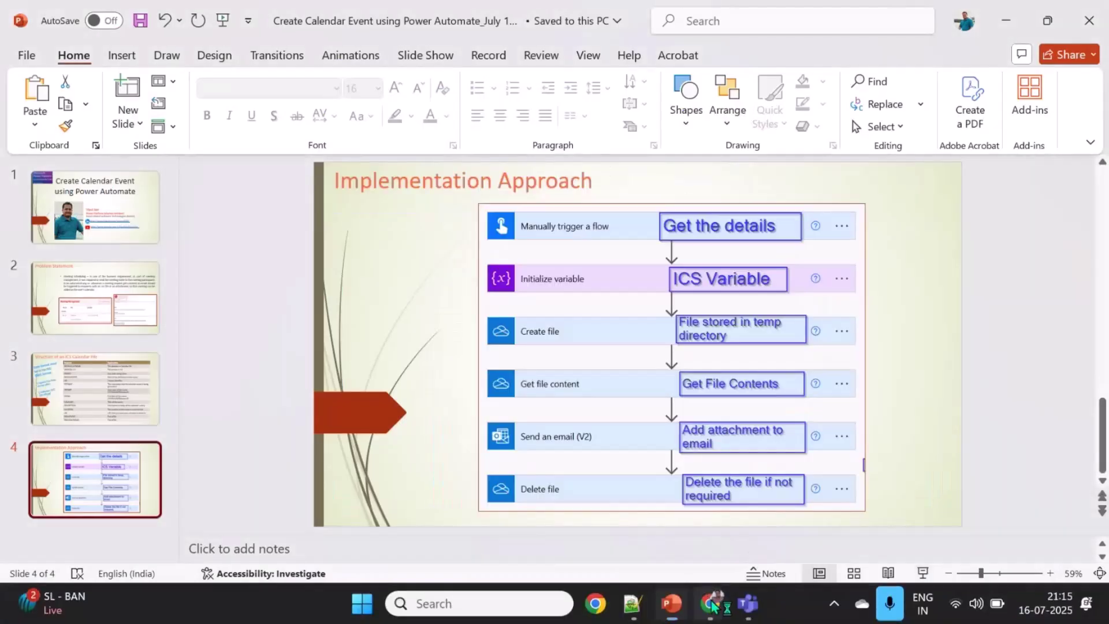
# Bring the Calendar Invitation - Updated flow editor in Chrome to the front
pyautogui.moveTo(711, 603)
pyautogui.click(745, 485)
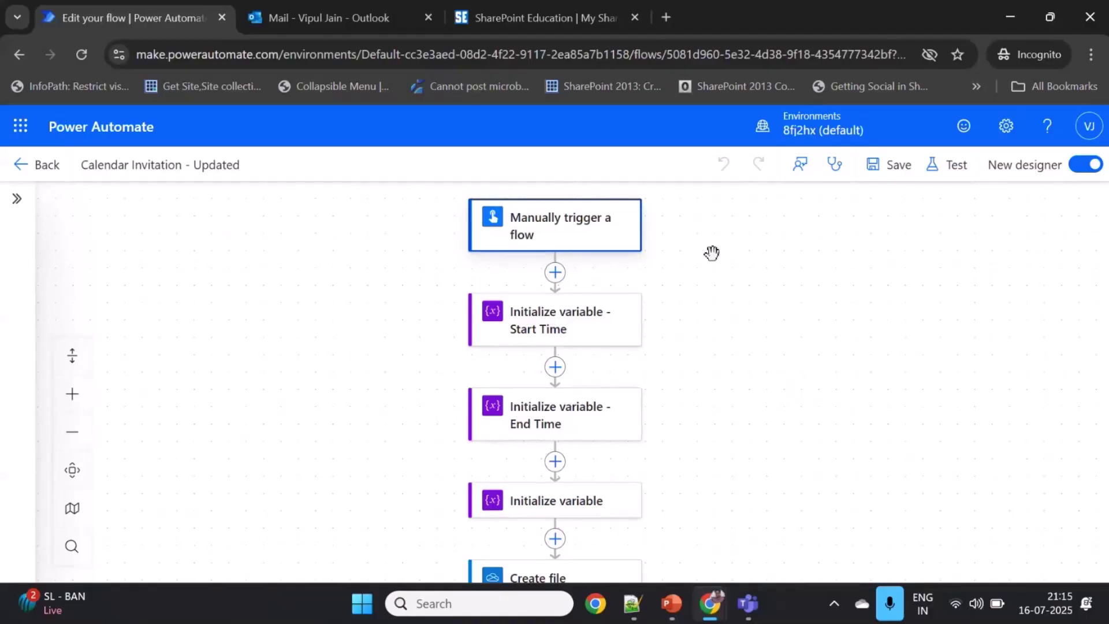
pyautogui.scroll(-5, 712, 253)
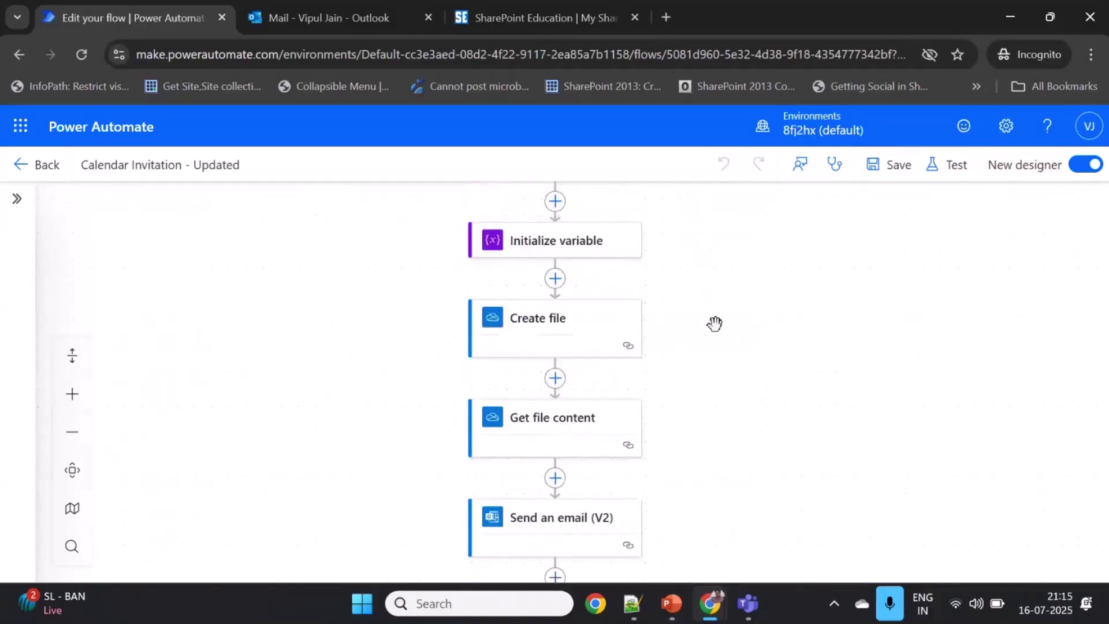
pyautogui.scroll(1, 715, 323)
pyautogui.scroll(5, 716, 323)
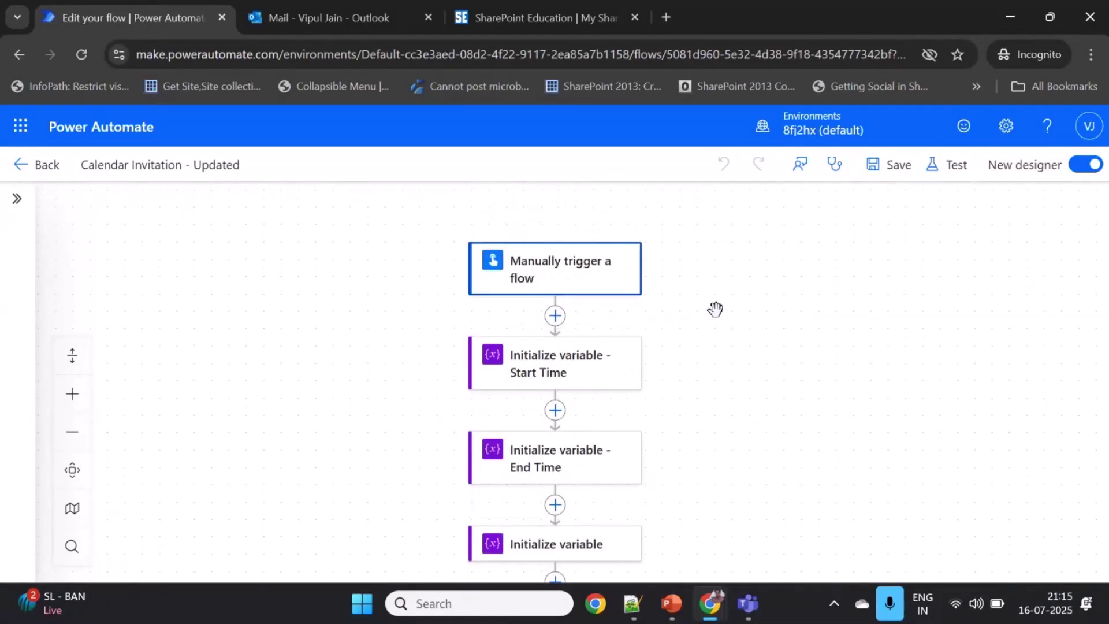
# Review the manual trigger's input fields, then collapse its details panel
pyautogui.click(581, 269)
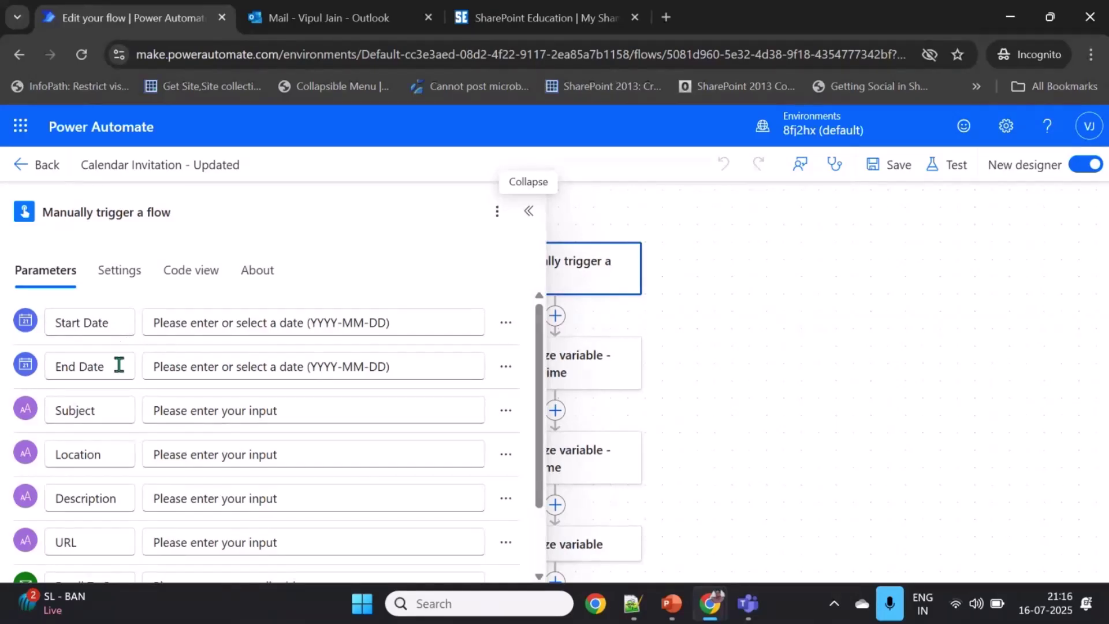
pyautogui.scroll(-2, 111, 498)
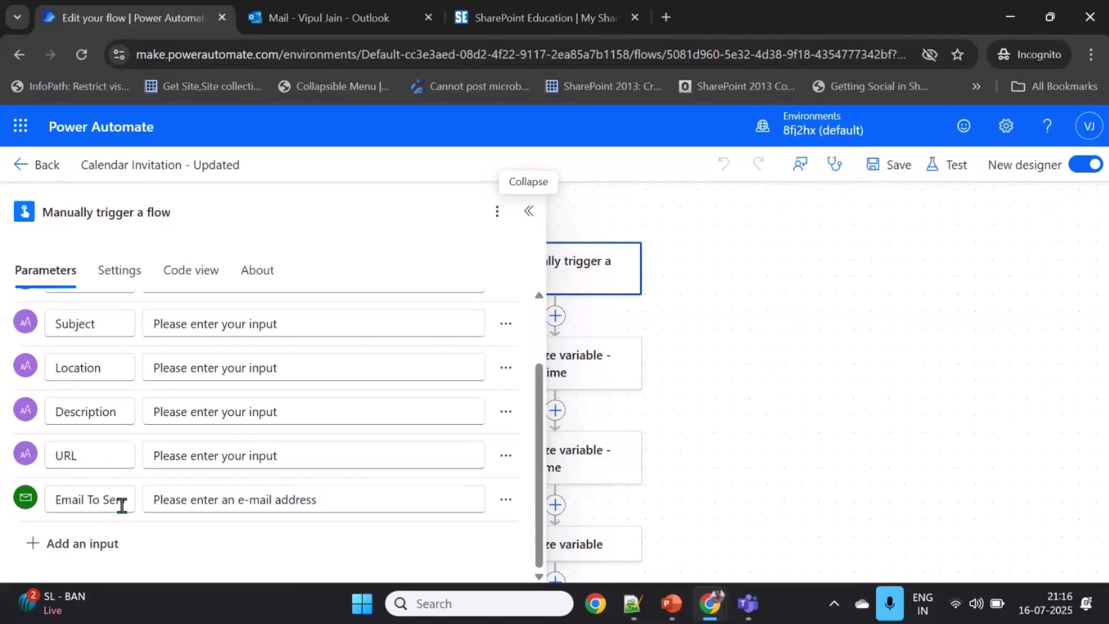
pyautogui.scroll(2, 328, 434)
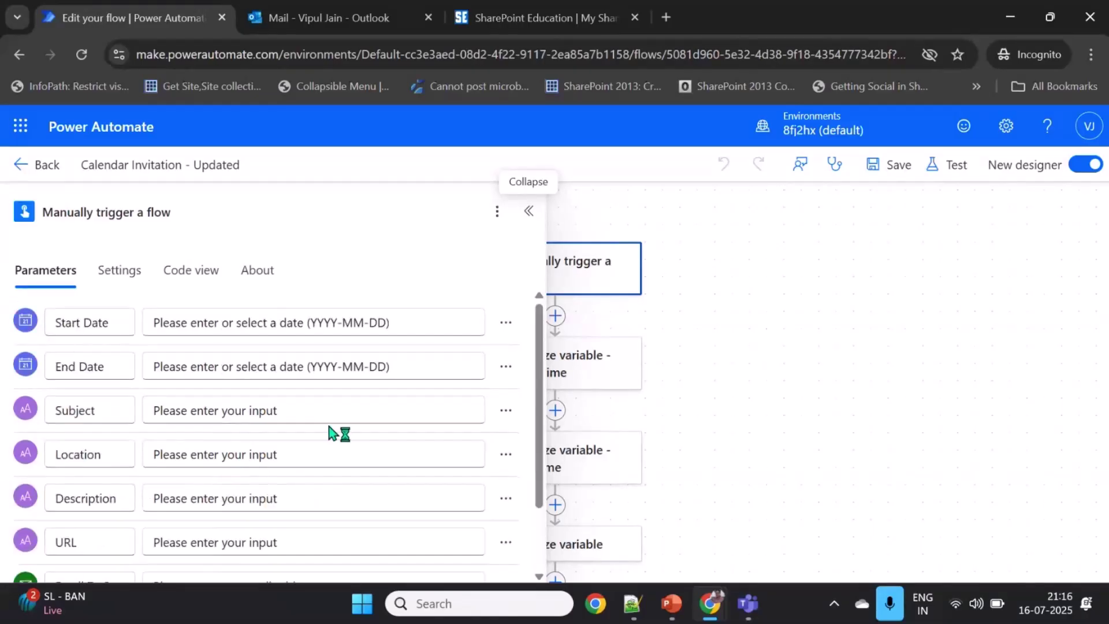
pyautogui.click(527, 211)
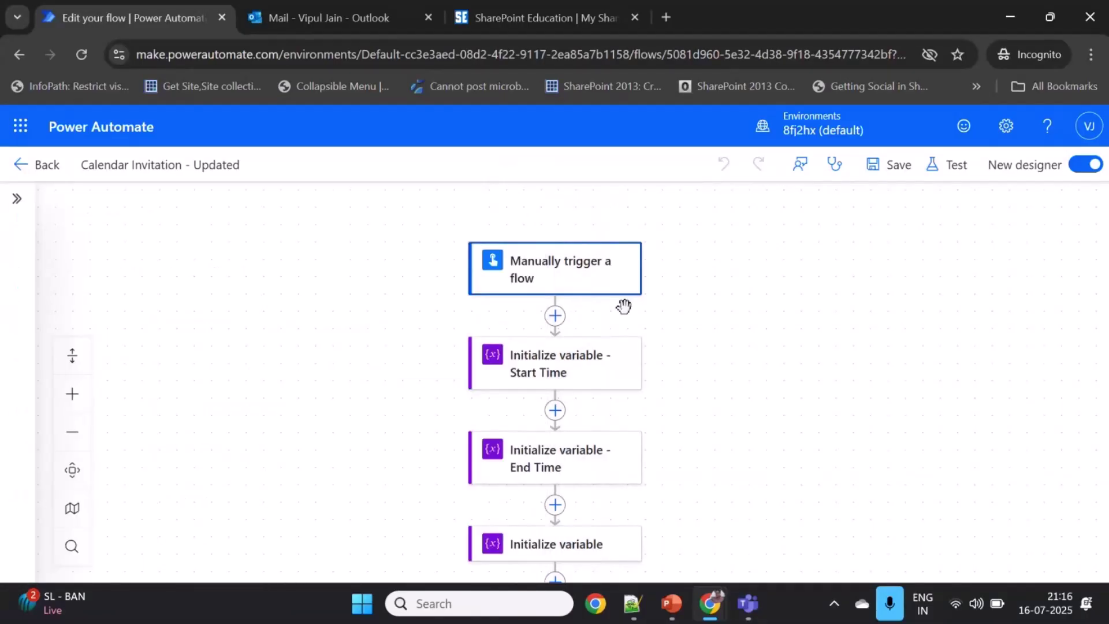
# Inspect the Start Time and End Time variable settings
pyautogui.click(608, 352)
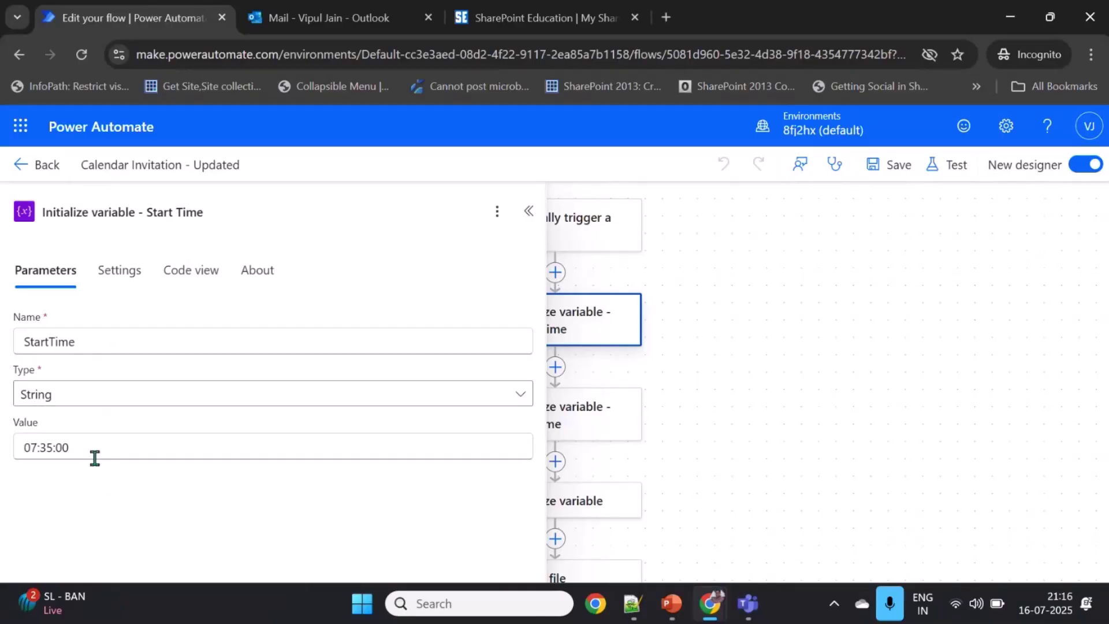
pyautogui.click(527, 211)
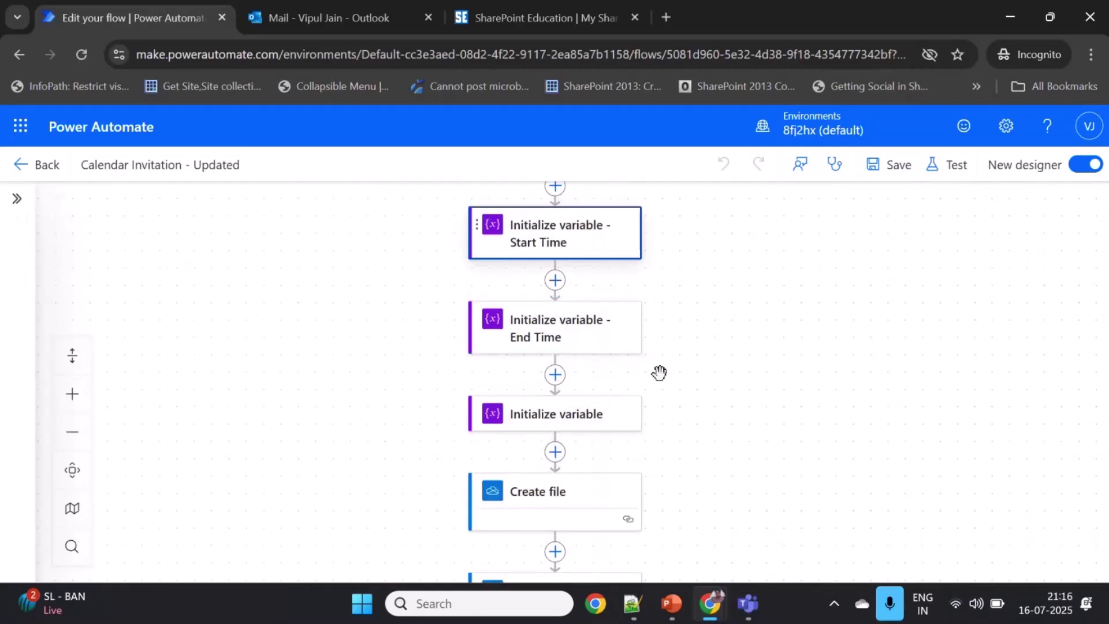
pyautogui.click(603, 340)
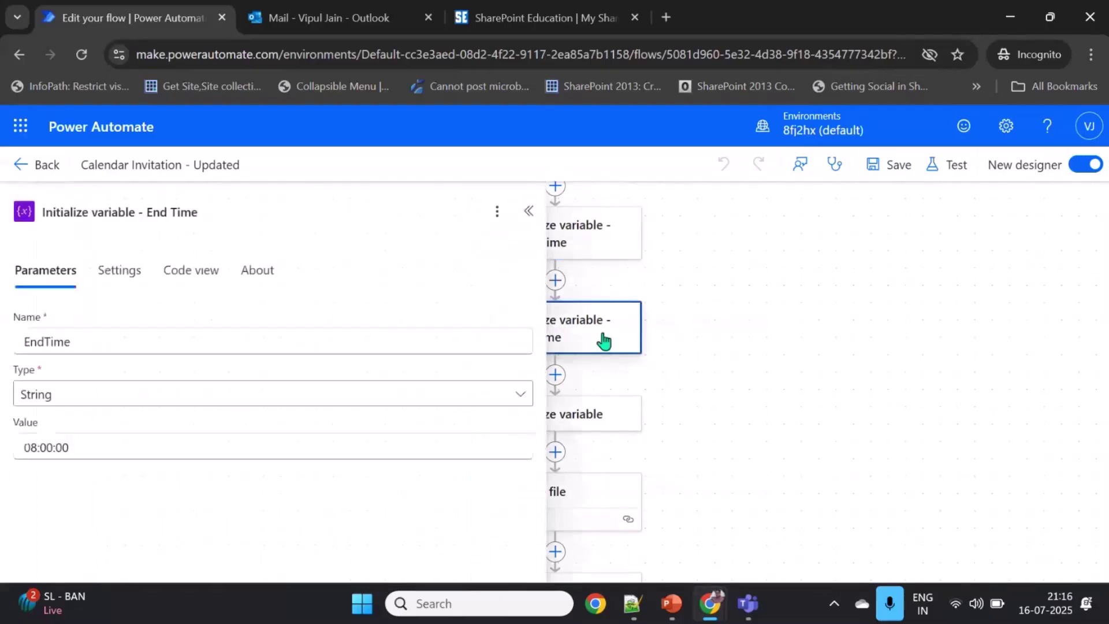
pyautogui.click(527, 212)
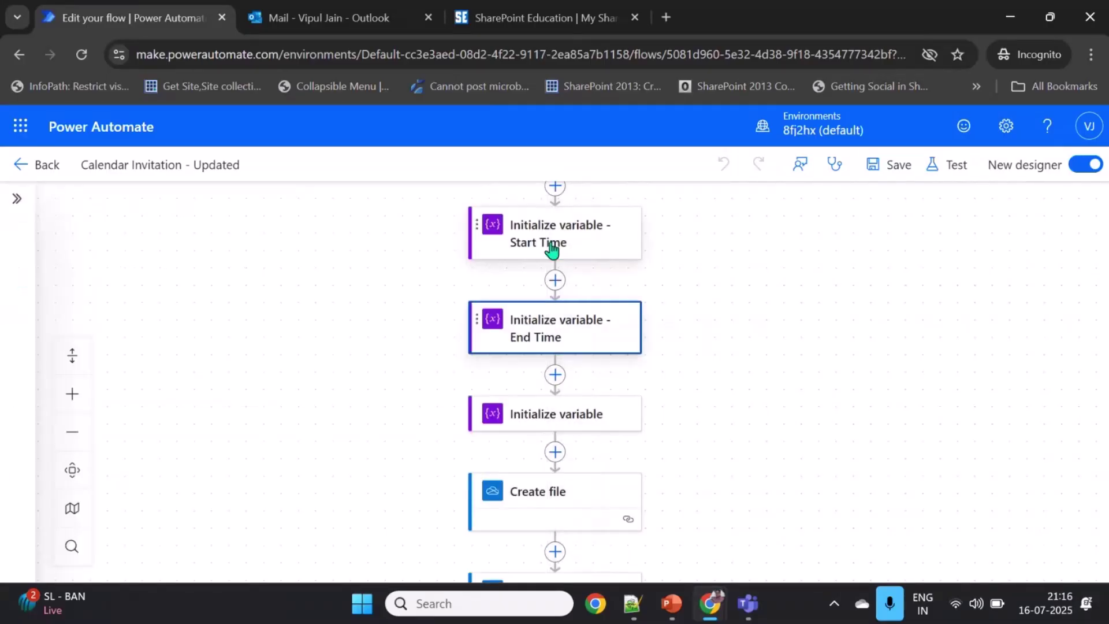
# Recheck both time variables and open the ICS string variable holding the BEGIN:VCALENDAR text
pyautogui.click(552, 249)
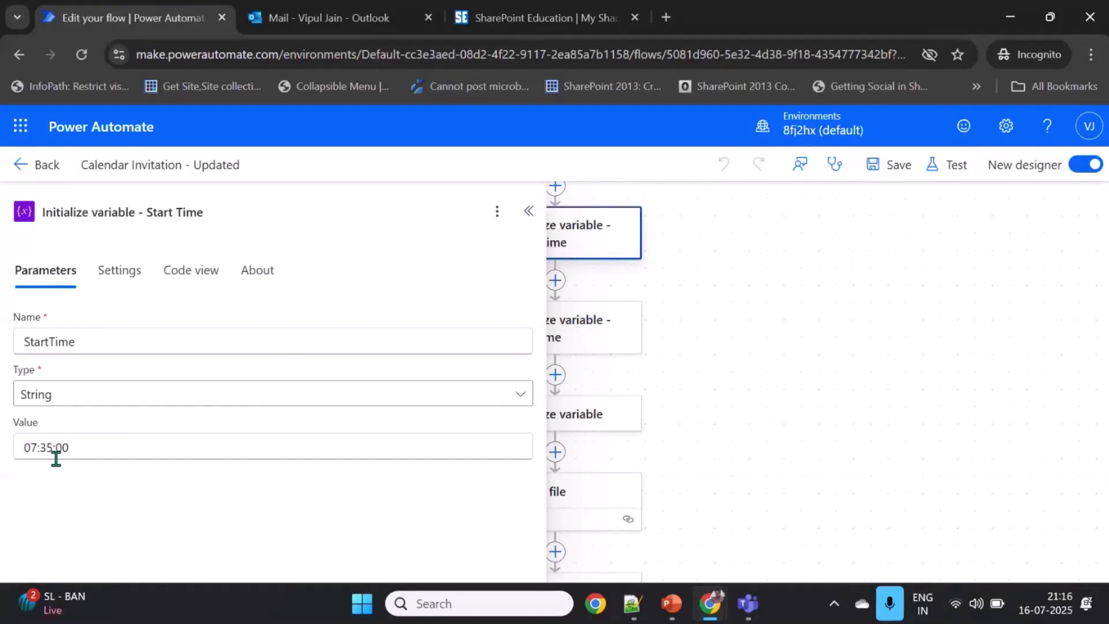
pyautogui.click(528, 211)
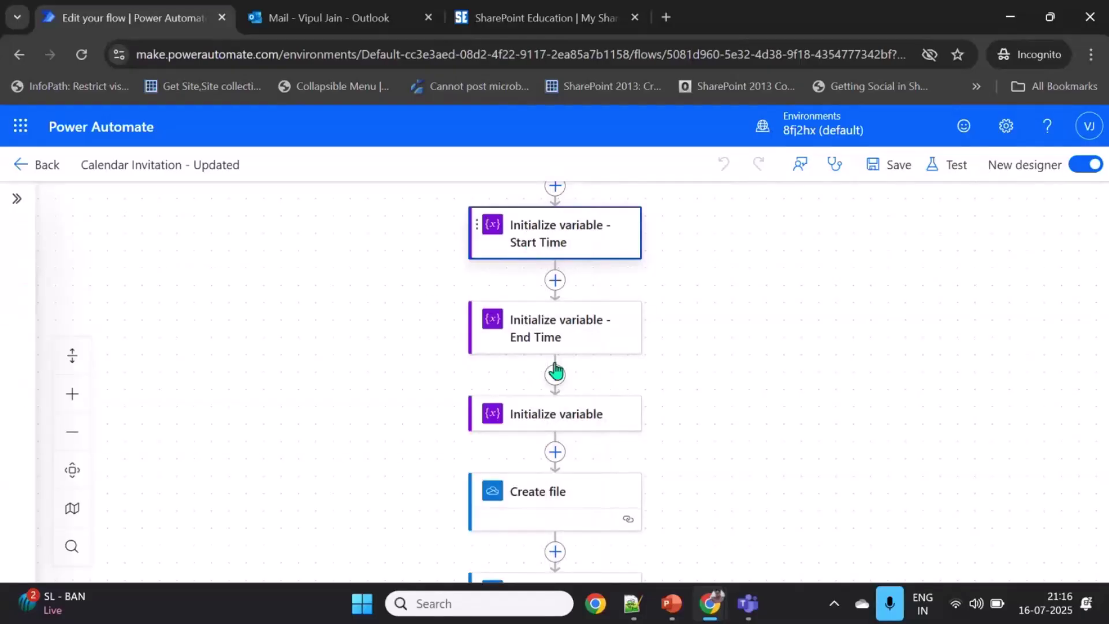
pyautogui.click(555, 332)
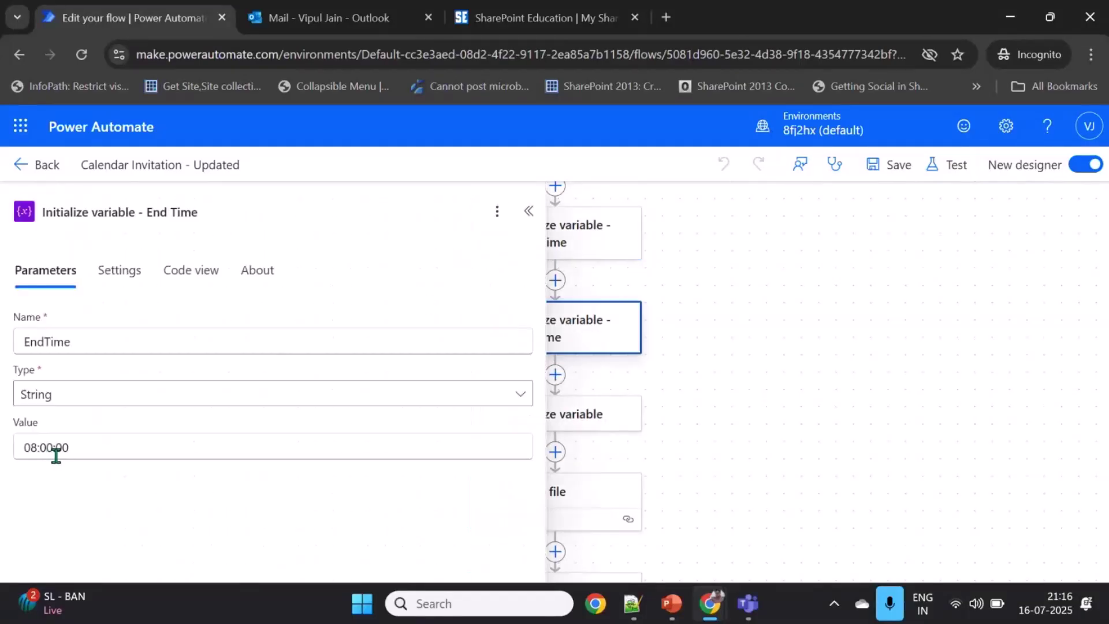
pyautogui.click(528, 212)
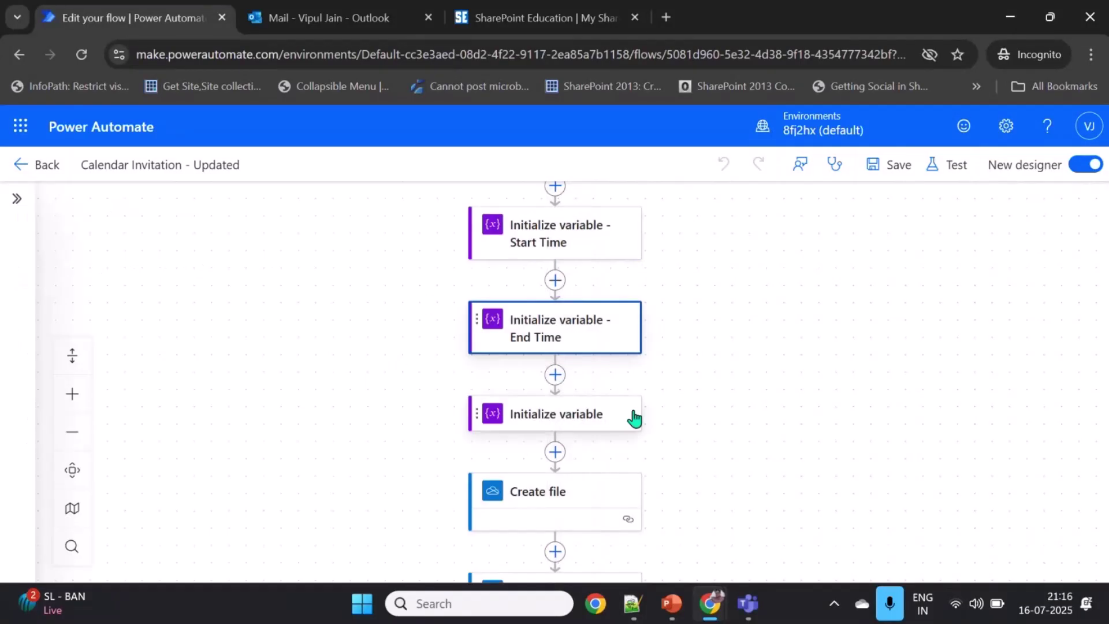
pyautogui.click(617, 423)
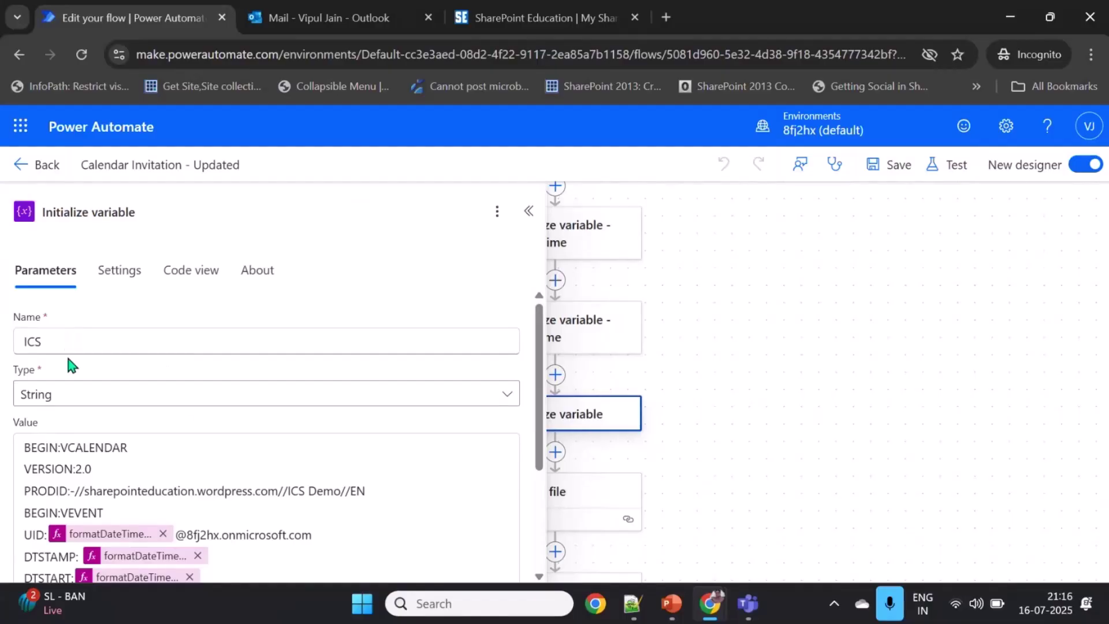
# Scroll through the ICS variable's iCalendar value, then recheck the manual trigger's inputs
pyautogui.scroll(-2, 211, 411)
pyautogui.scroll(-2, 206, 408)
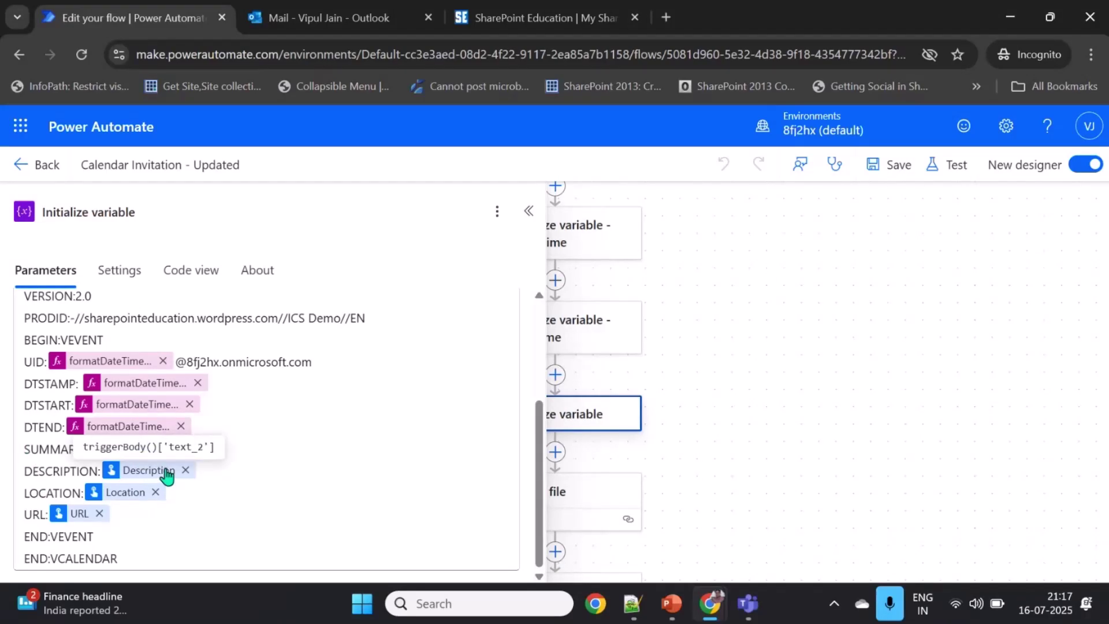
pyautogui.click(528, 211)
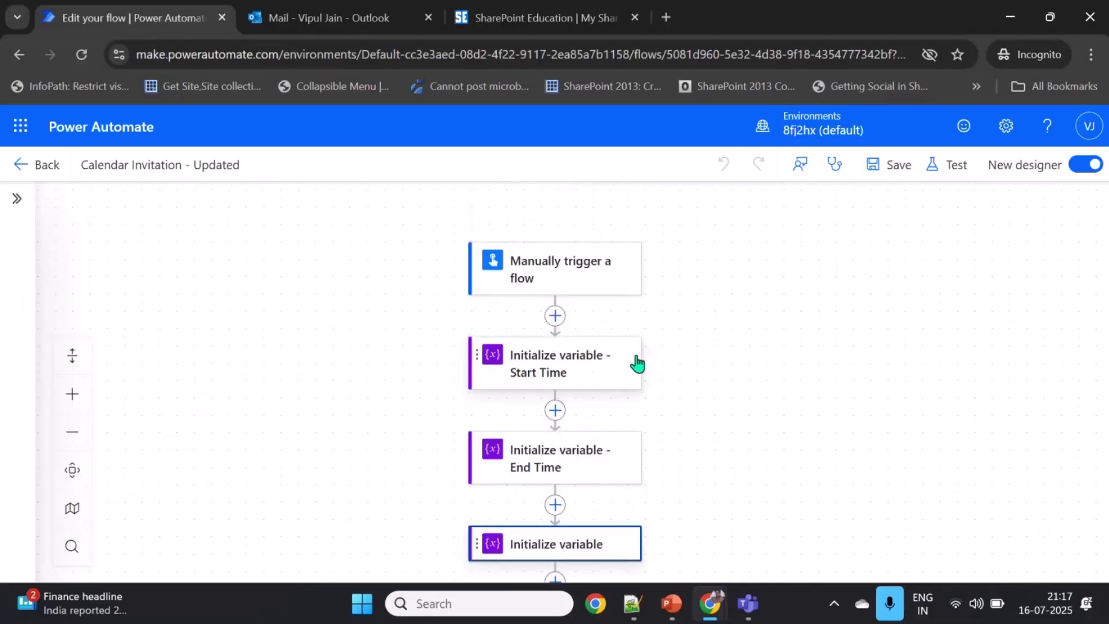
pyautogui.click(562, 281)
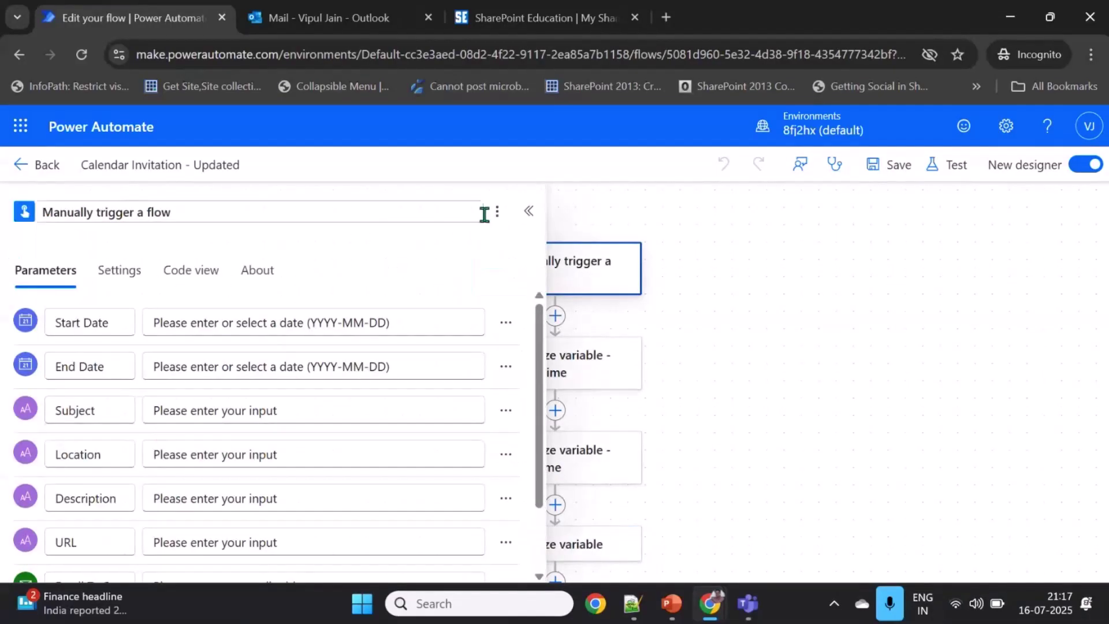
pyautogui.click(529, 211)
# Open the Create file step that writes the ICS variable to invitation.ics in folder '/'
pyautogui.scroll(-2, 703, 373)
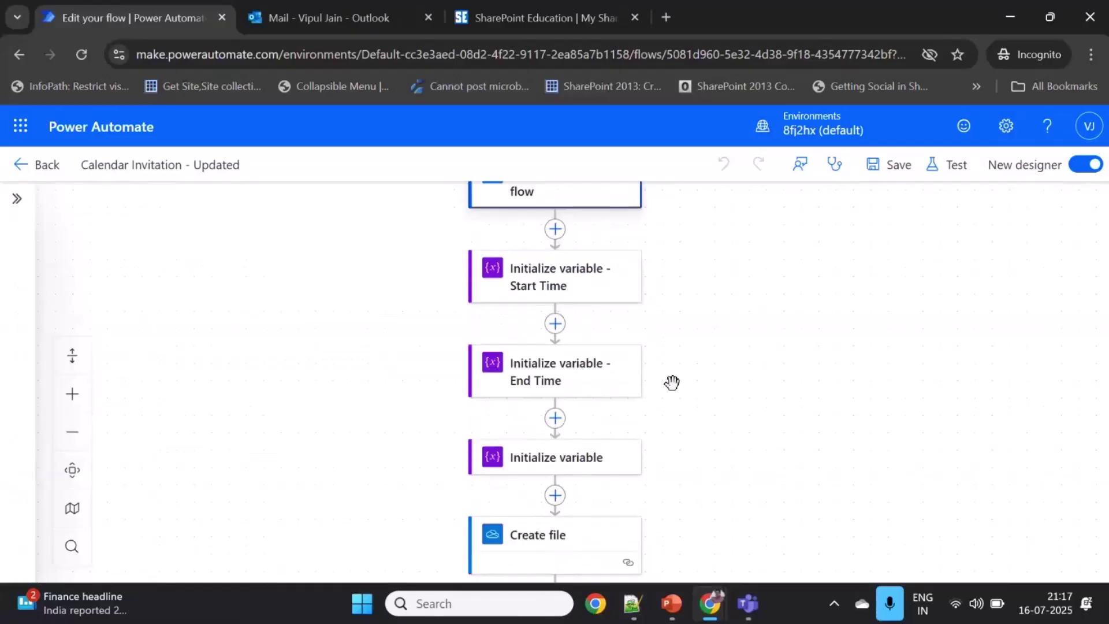
pyautogui.scroll(-1, 672, 383)
pyautogui.click(572, 417)
pyautogui.scroll(-3, 347, 408)
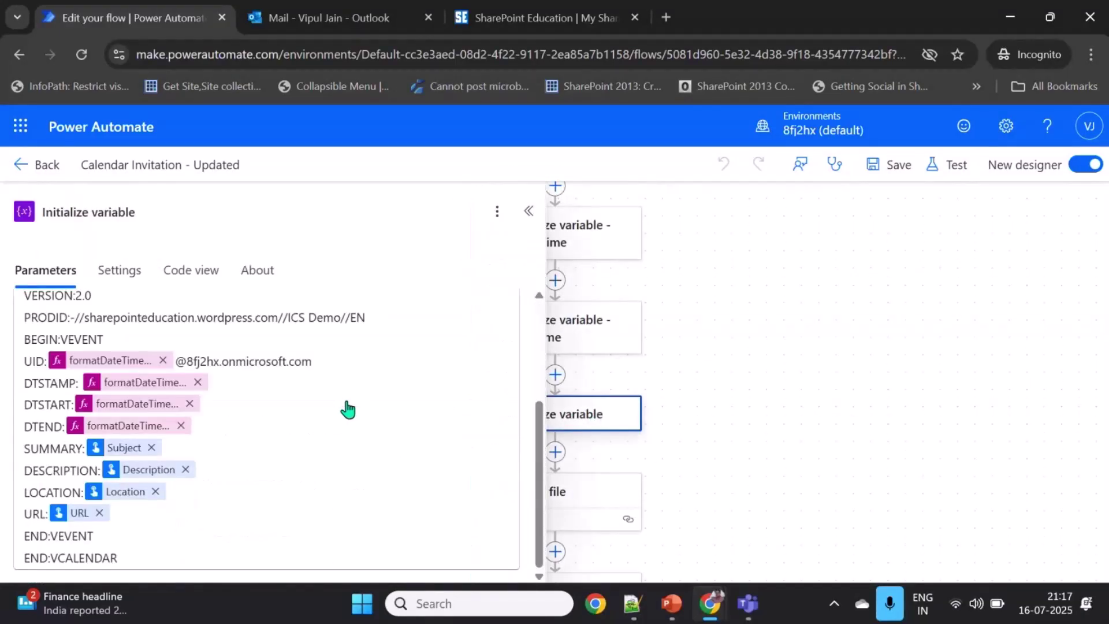
pyautogui.click(527, 213)
pyautogui.click(572, 424)
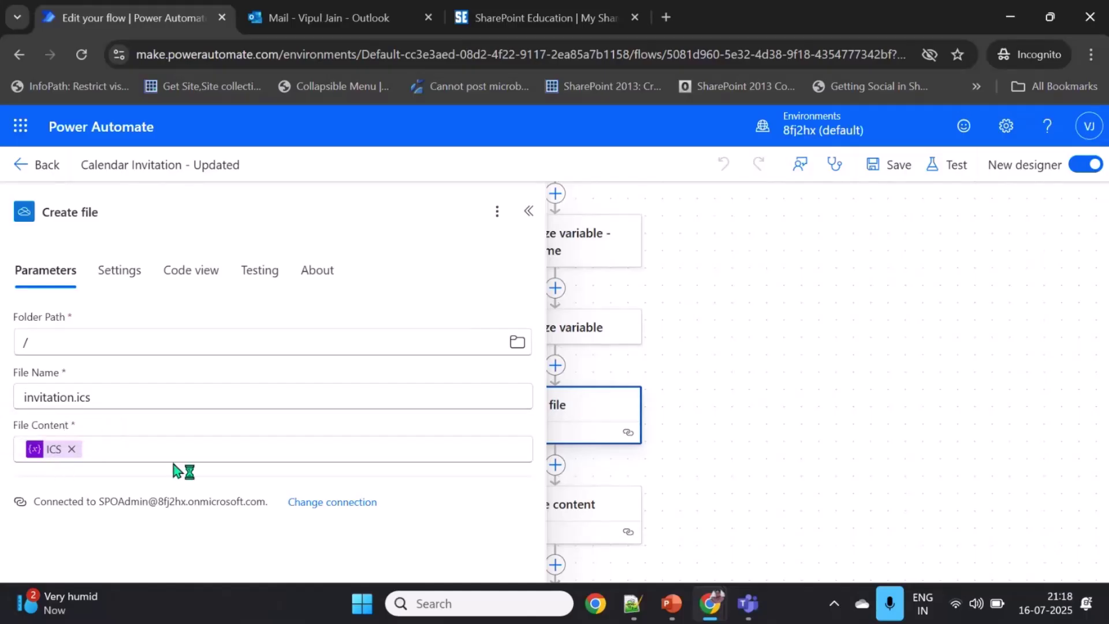
# Inspect Get file content, which reads Create file's Id with Infer Content Type set to Yes
pyautogui.click(529, 211)
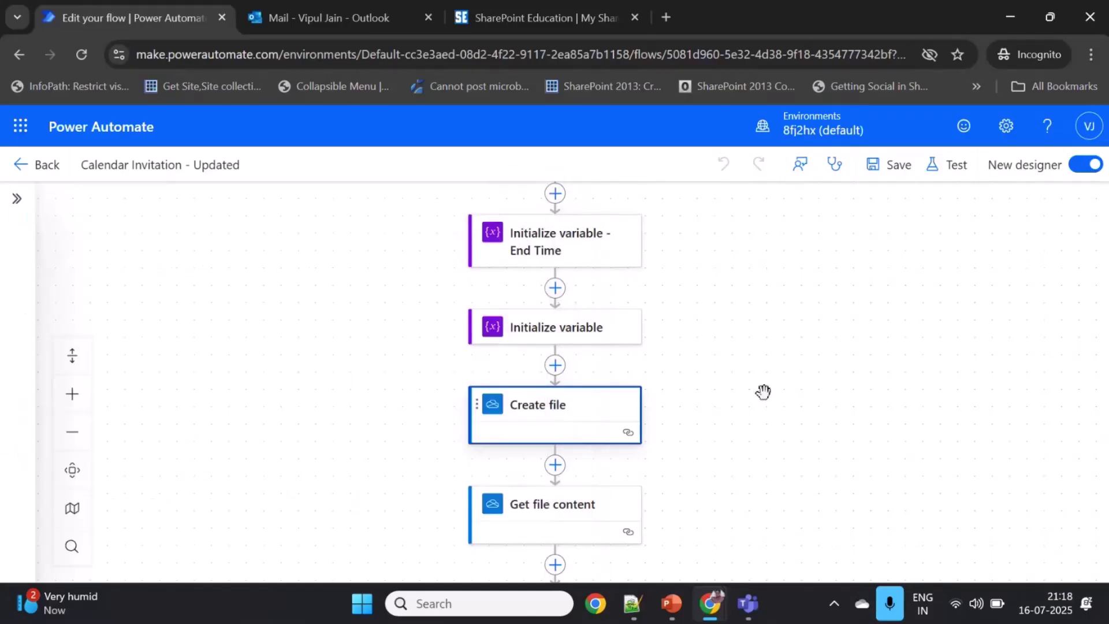
pyautogui.click(572, 469)
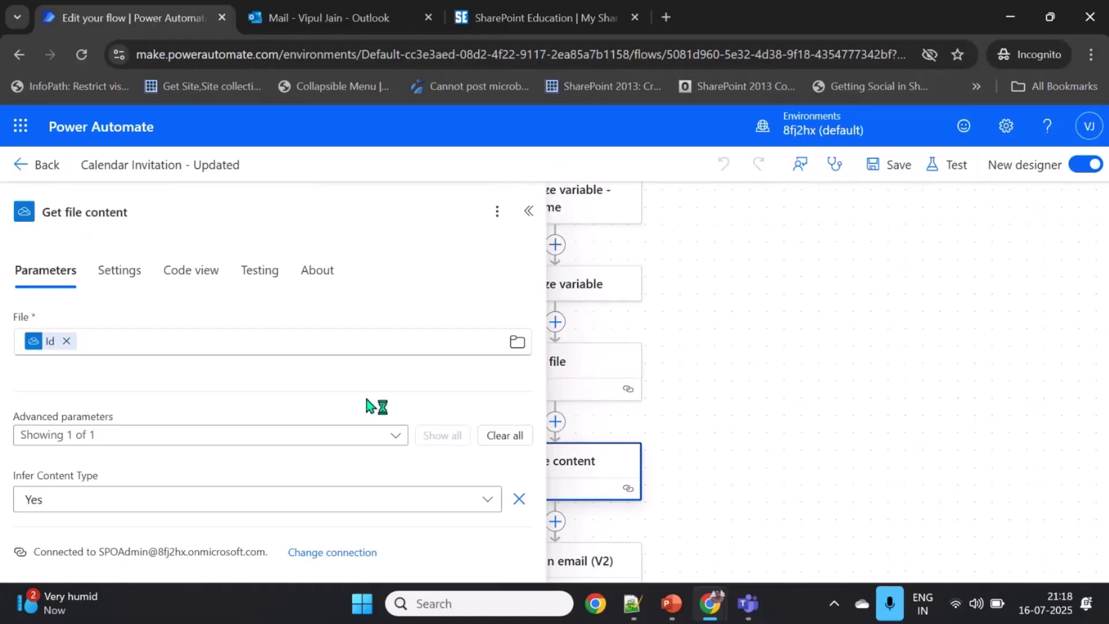
pyautogui.moveTo(50, 354)
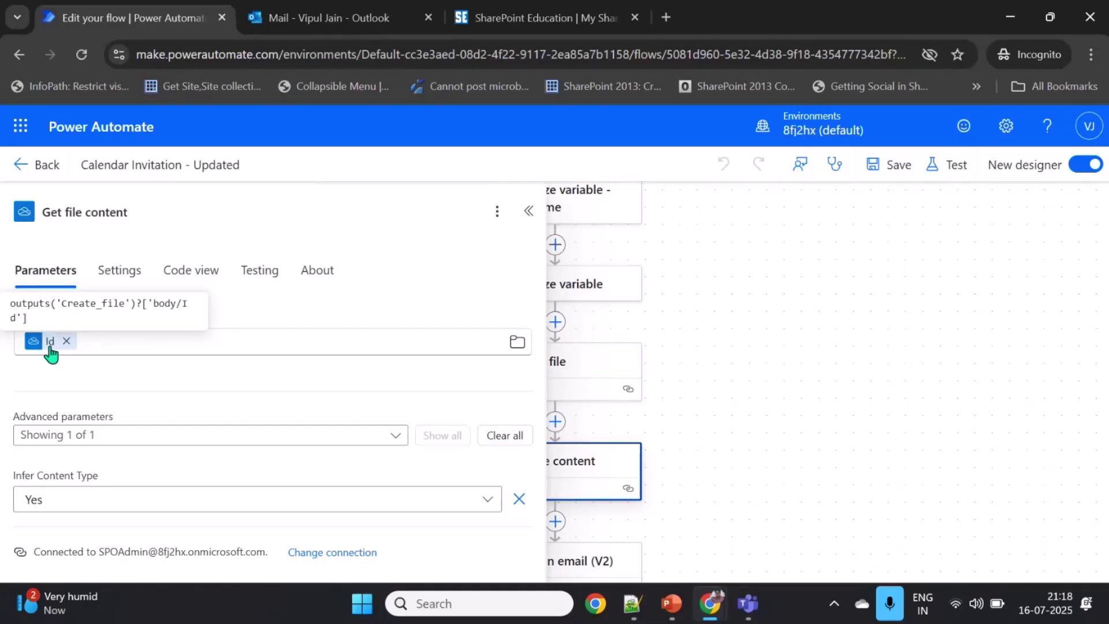
# Set the Send an email (V2) attachment to Create file's Name and Get file content's File content
pyautogui.click(529, 211)
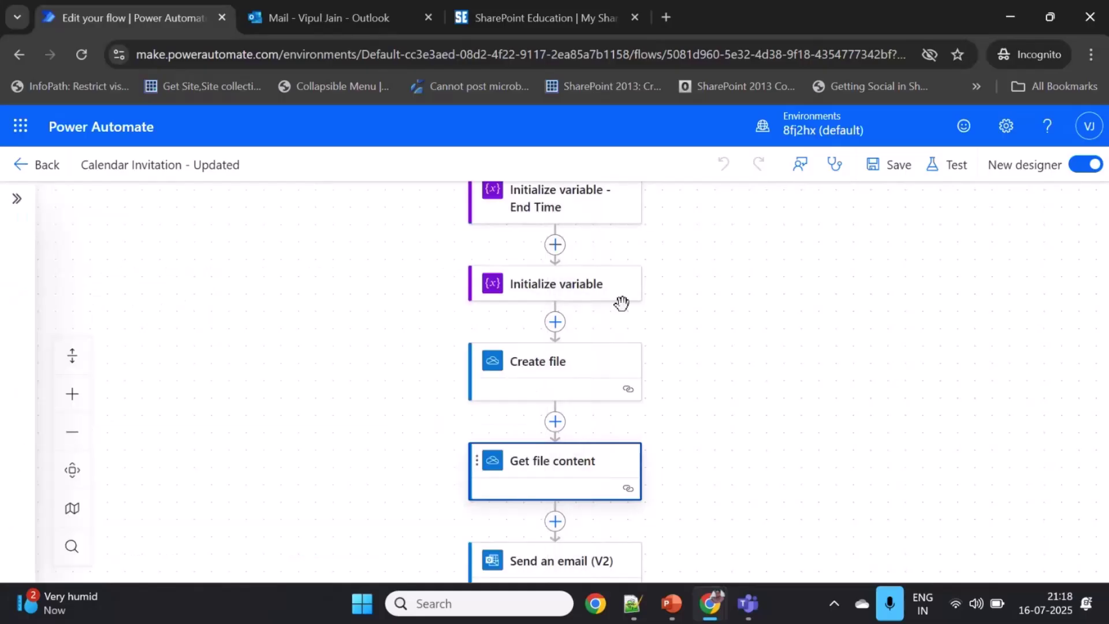
pyautogui.scroll(-2, 698, 424)
pyautogui.click(586, 483)
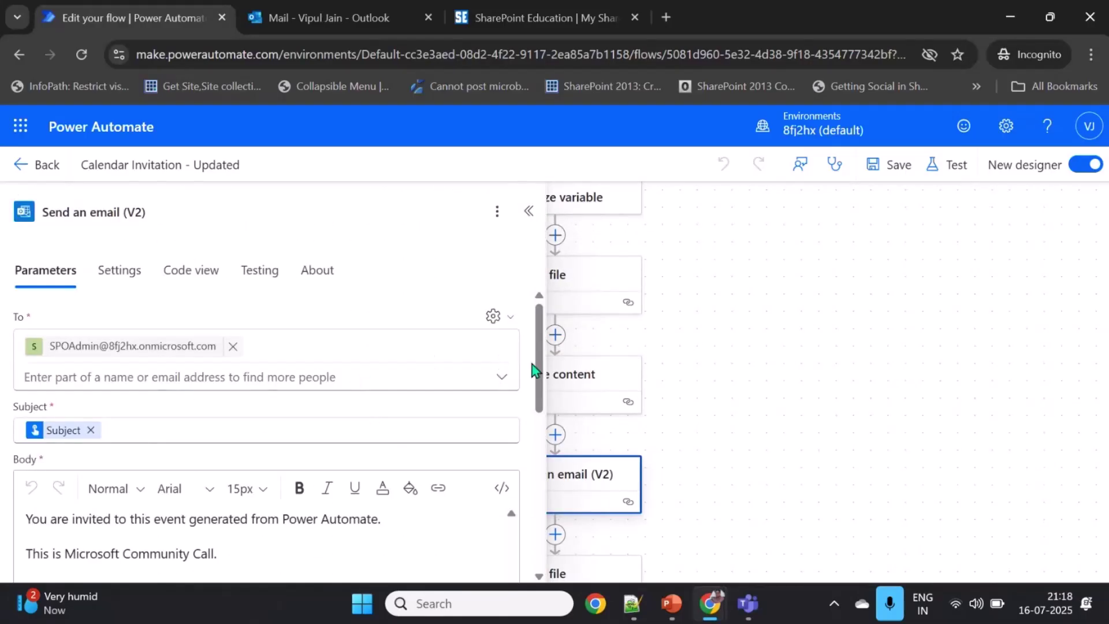
pyautogui.scroll(-2, 487, 408)
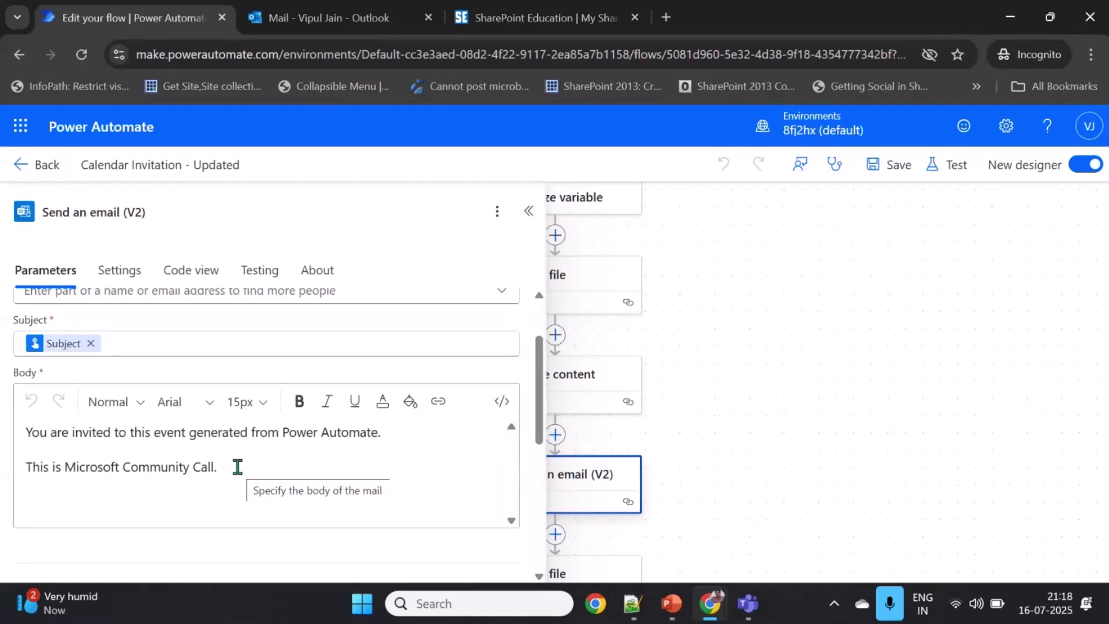
pyautogui.scroll(-10, 237, 467)
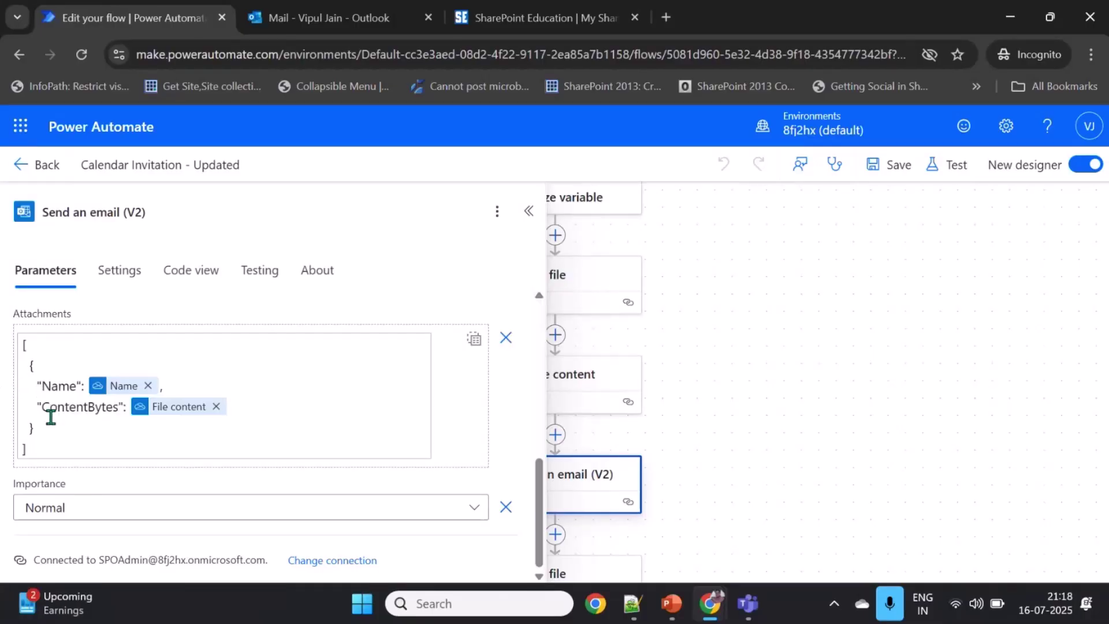
pyautogui.moveTo(121, 395)
pyautogui.scroll(2, 149, 415)
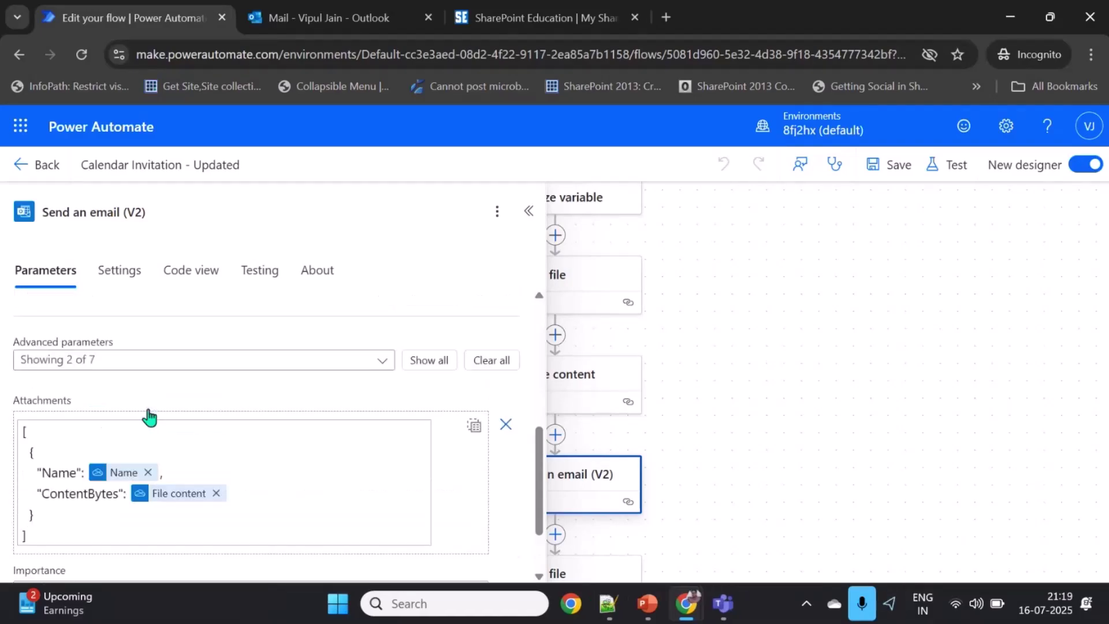
# Verify the Delete file step removes the file by Create file's Id, then return to the trigger
pyautogui.click(528, 215)
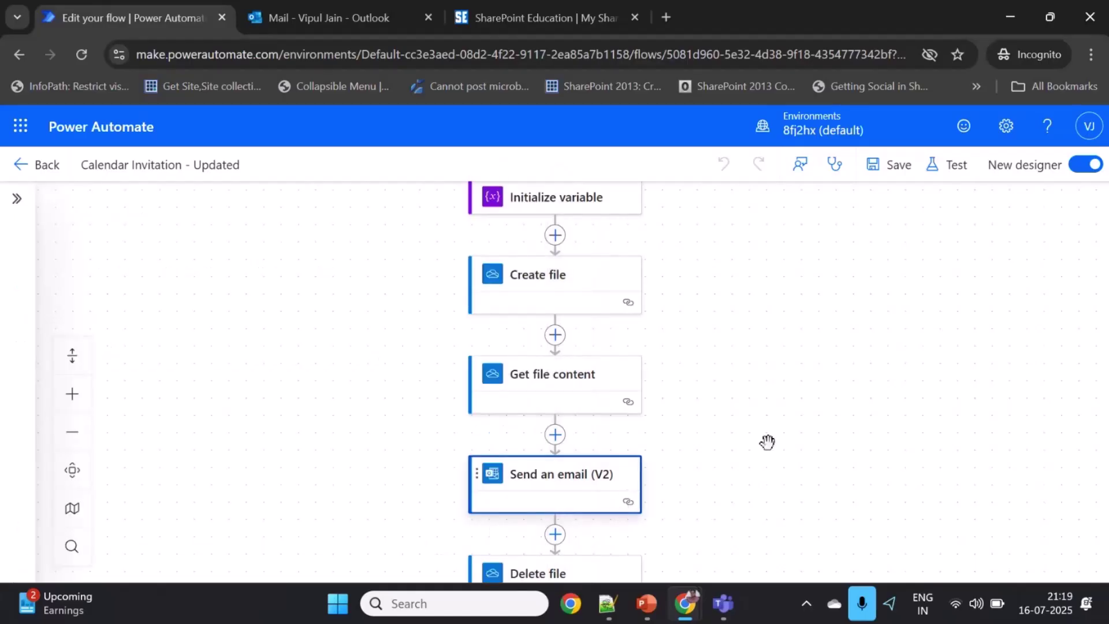
pyautogui.scroll(-2, 767, 442)
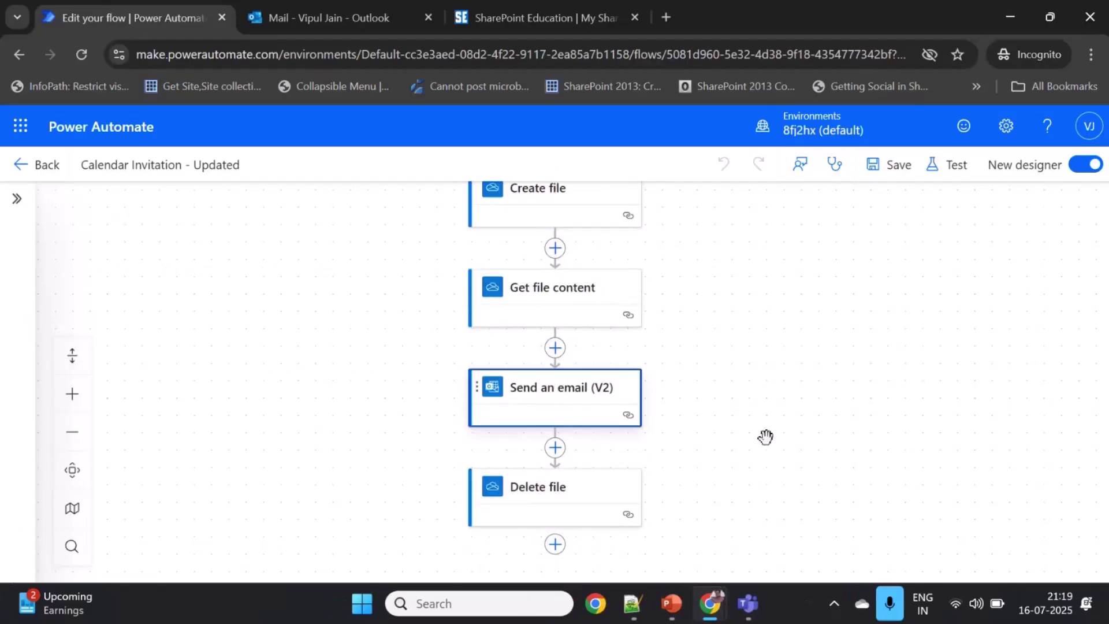
pyautogui.click(519, 502)
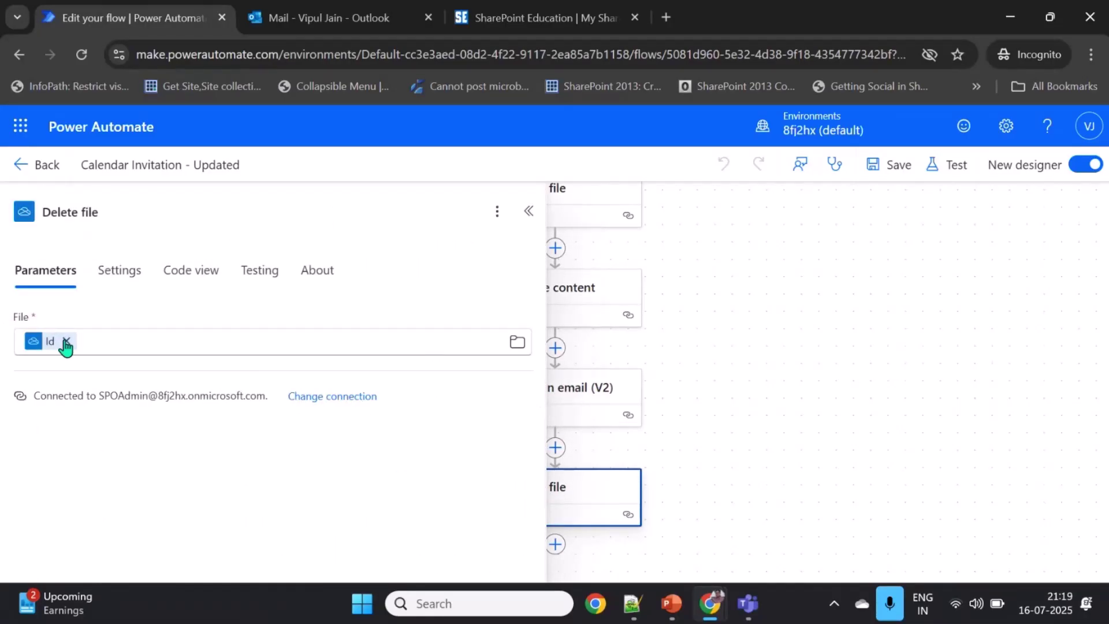
pyautogui.click(526, 214)
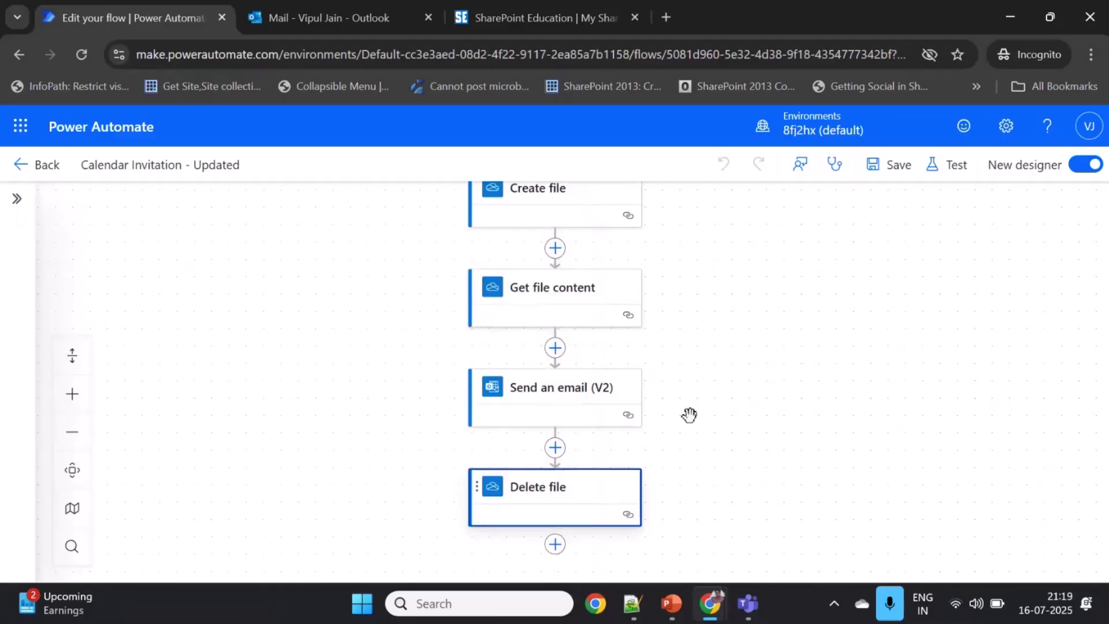
pyautogui.scroll(2, 696, 413)
pyautogui.scroll(2, 698, 412)
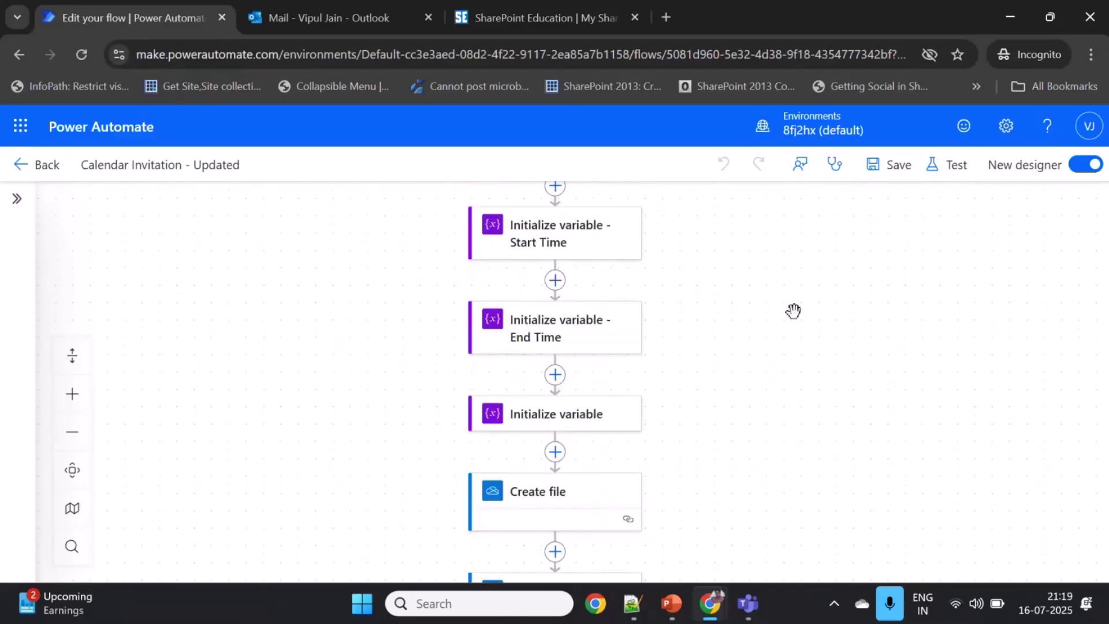
pyautogui.scroll(1, 719, 391)
pyautogui.scroll(2, 718, 391)
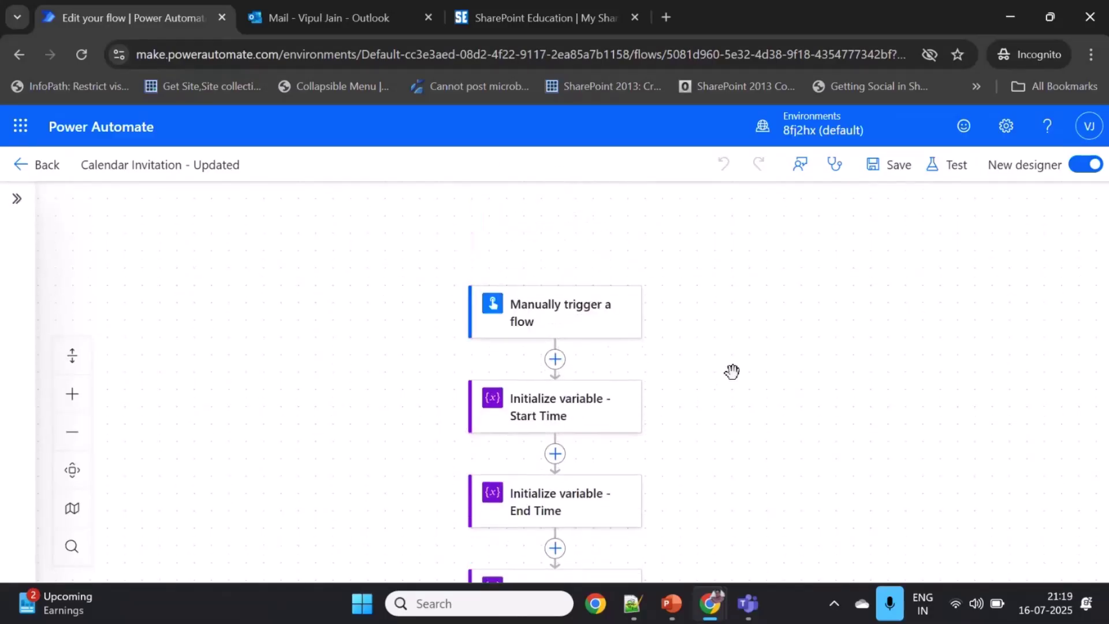
# Start a manual test run of the flow
pyautogui.click(948, 167)
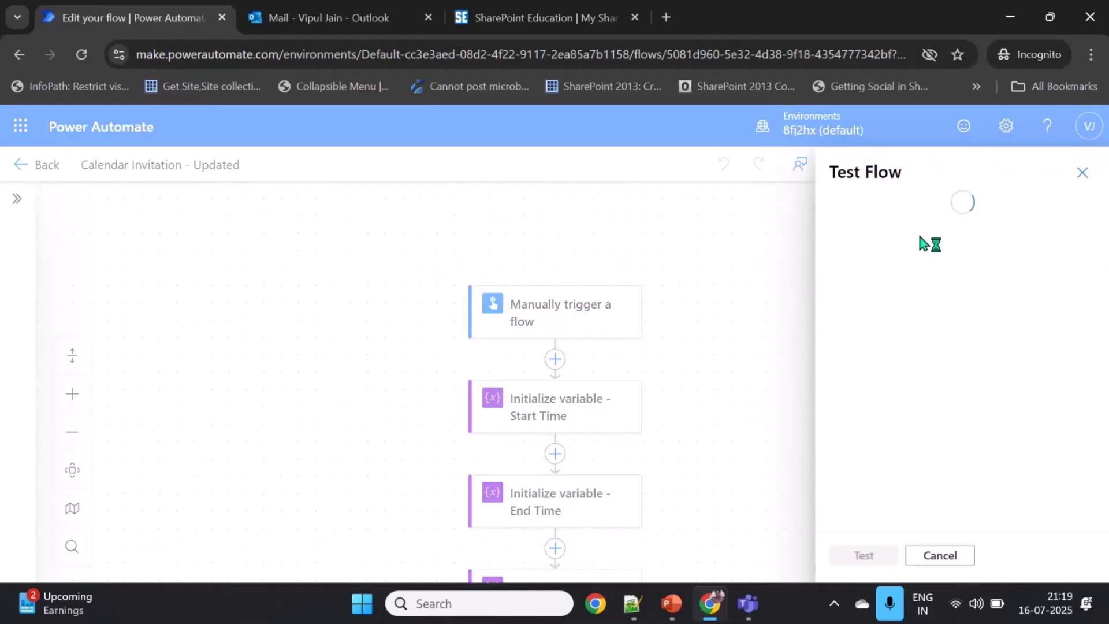
pyautogui.click(856, 205)
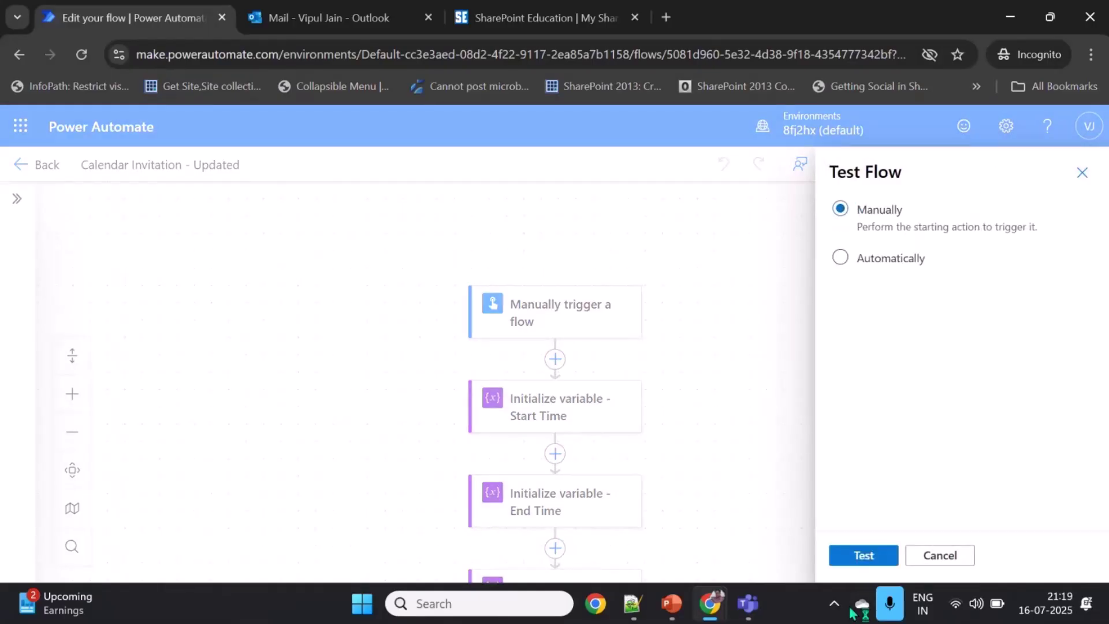
pyautogui.click(863, 555)
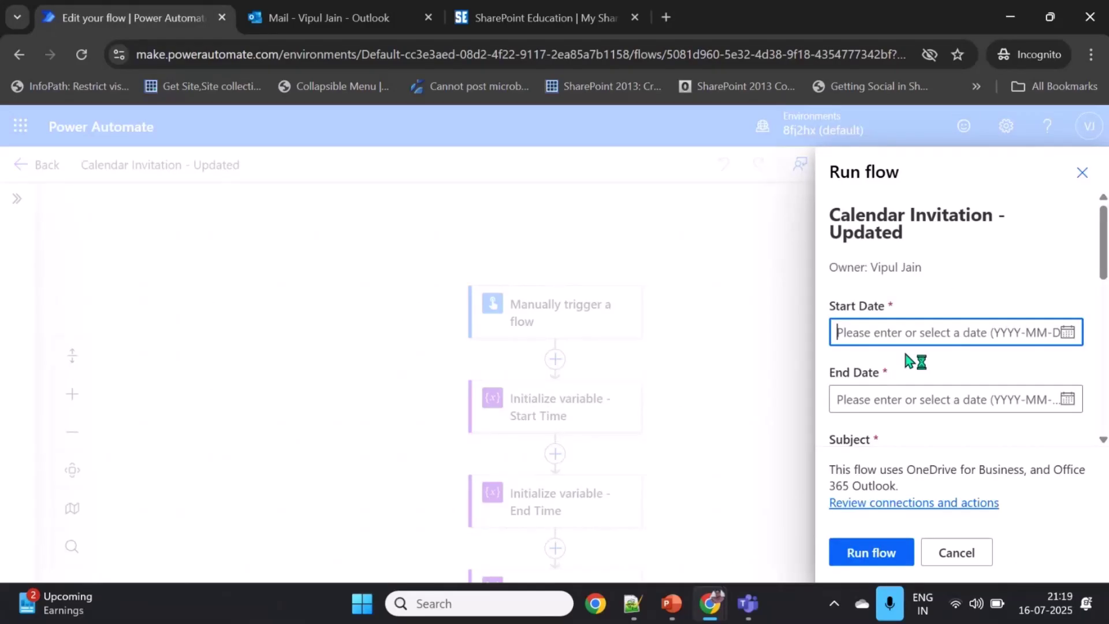
pyautogui.click(1067, 333)
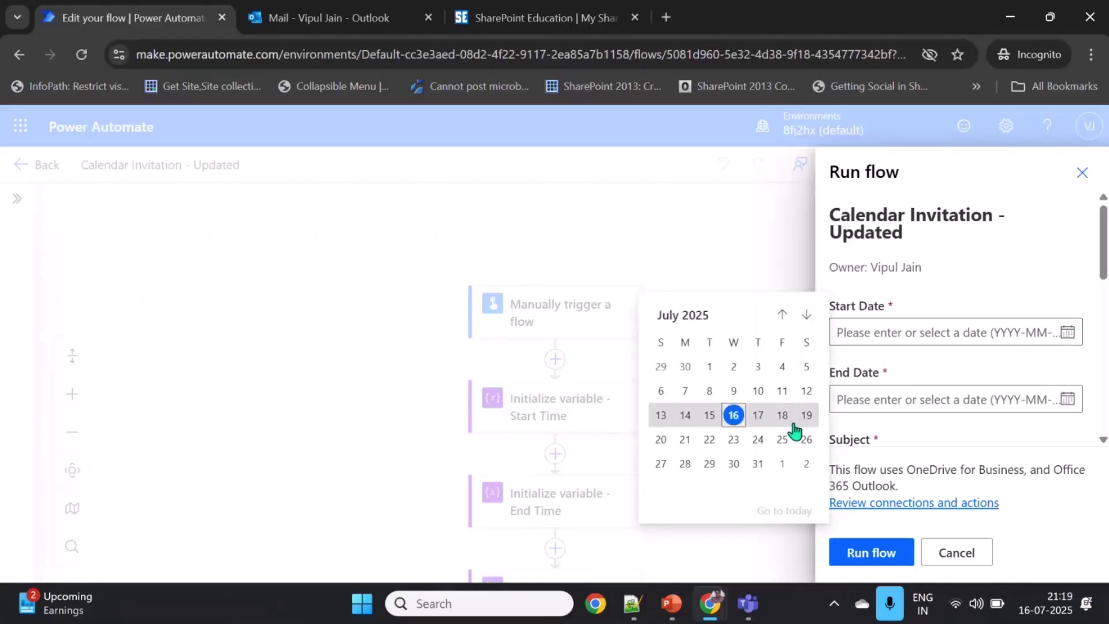
pyautogui.click(734, 417)
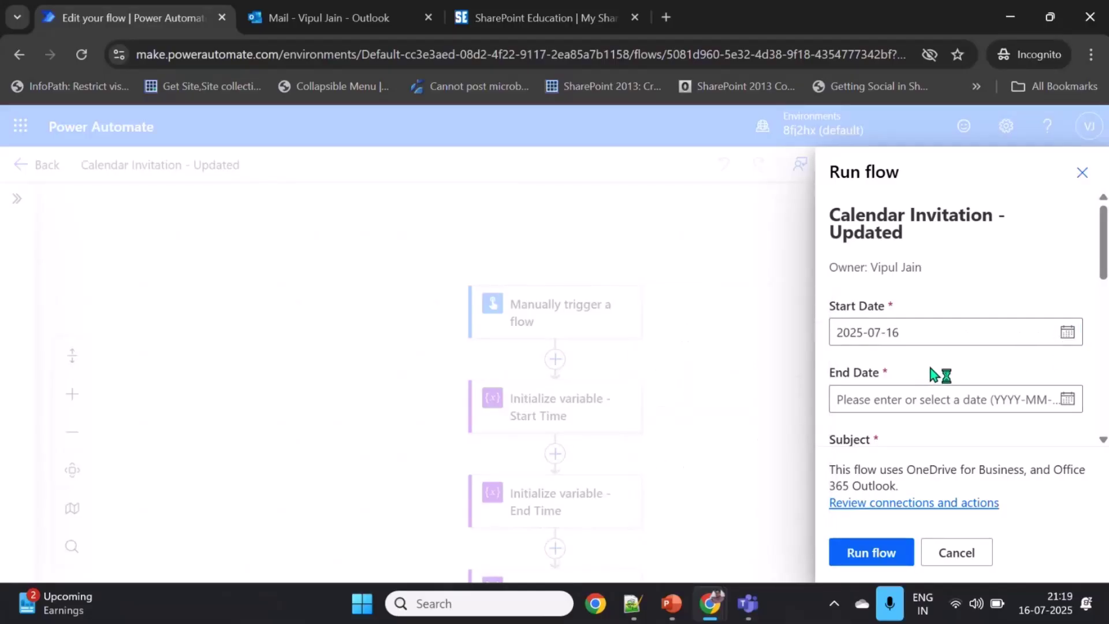
pyautogui.click(1067, 399)
pyautogui.click(923, 256)
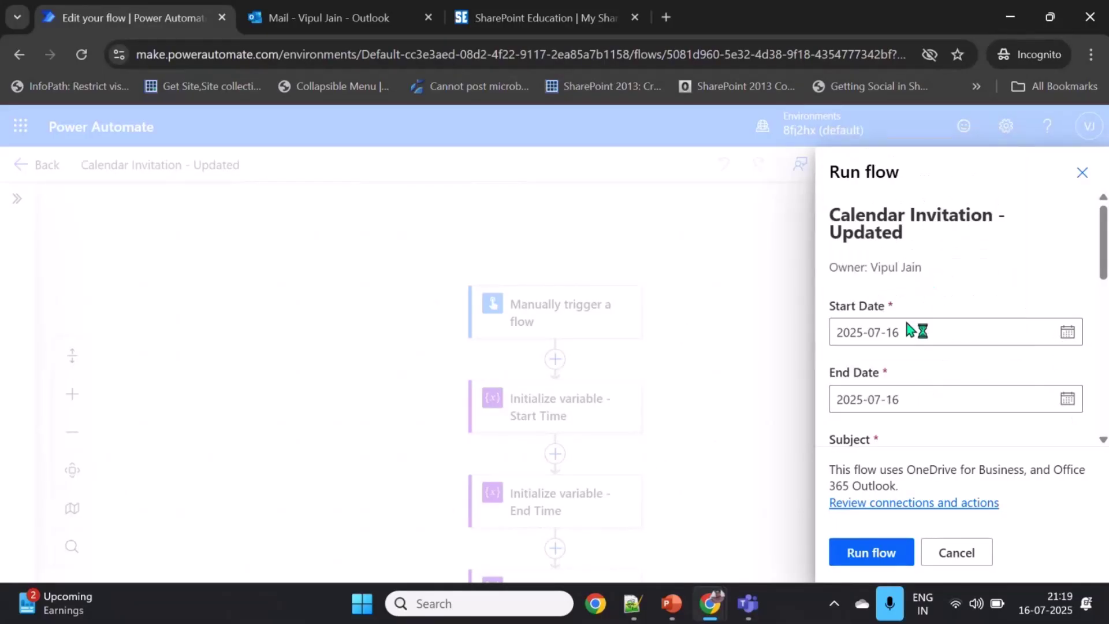
pyautogui.scroll(-3, 926, 374)
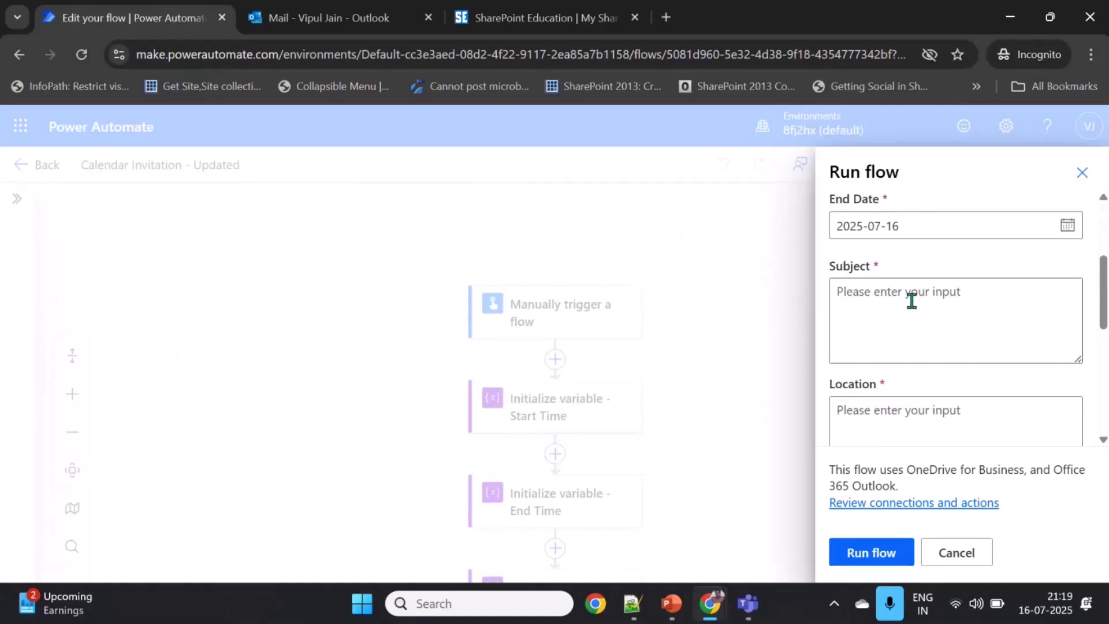
# Enter 'Community Demo' as the Subject, correcting the misspelling via spelling suggestions
pyautogui.click(911, 298)
pyautogui.write('Coom')
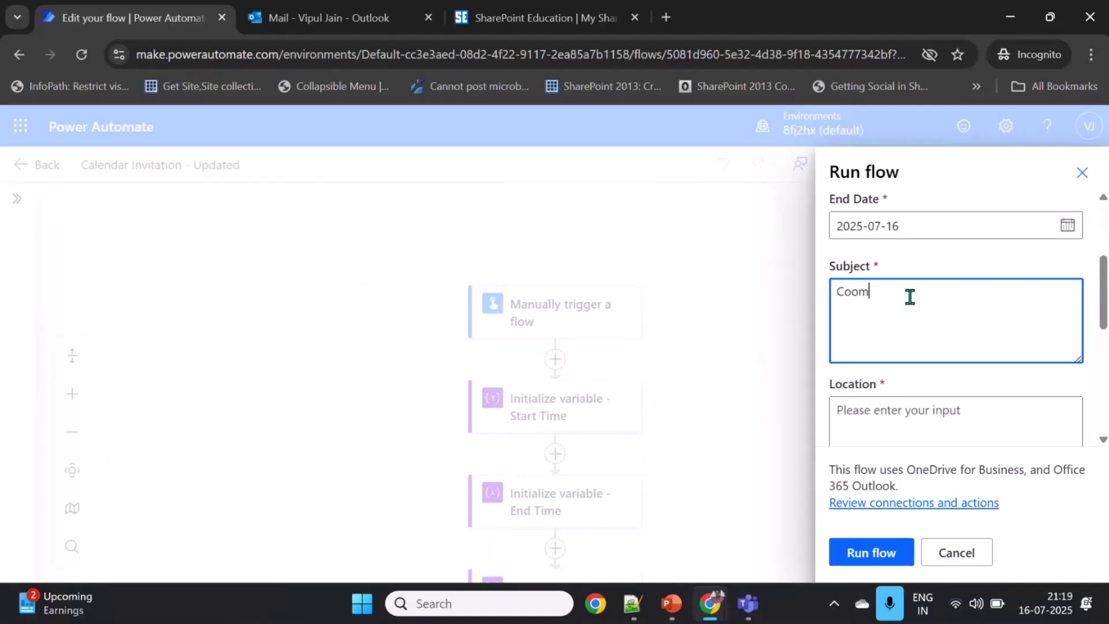
pyautogui.write('unity Demo')
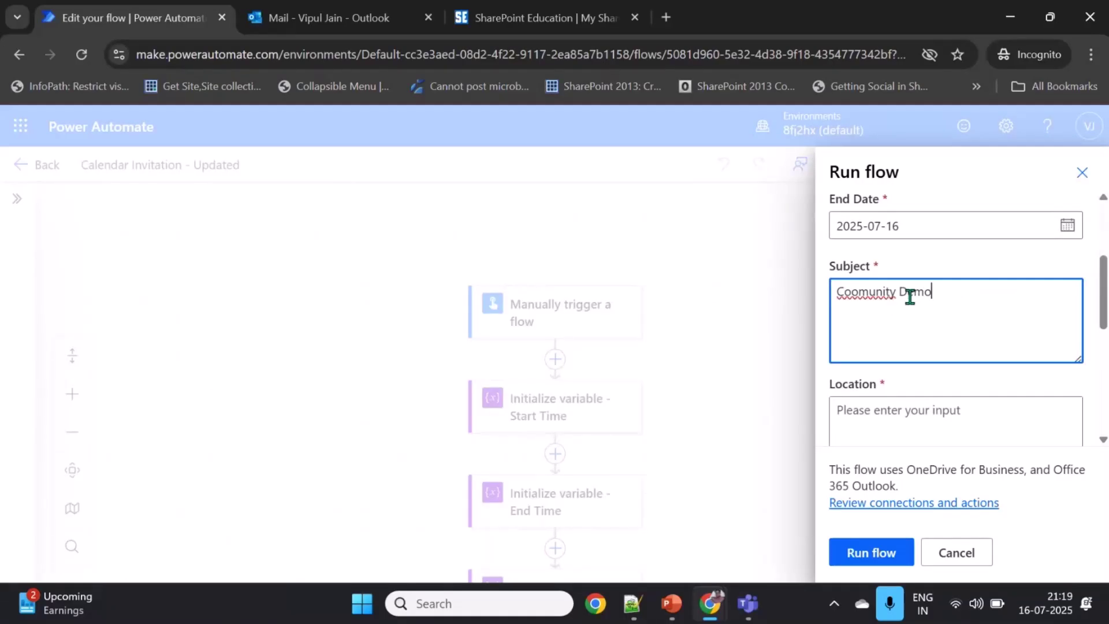
pyautogui.rightClick(882, 292)
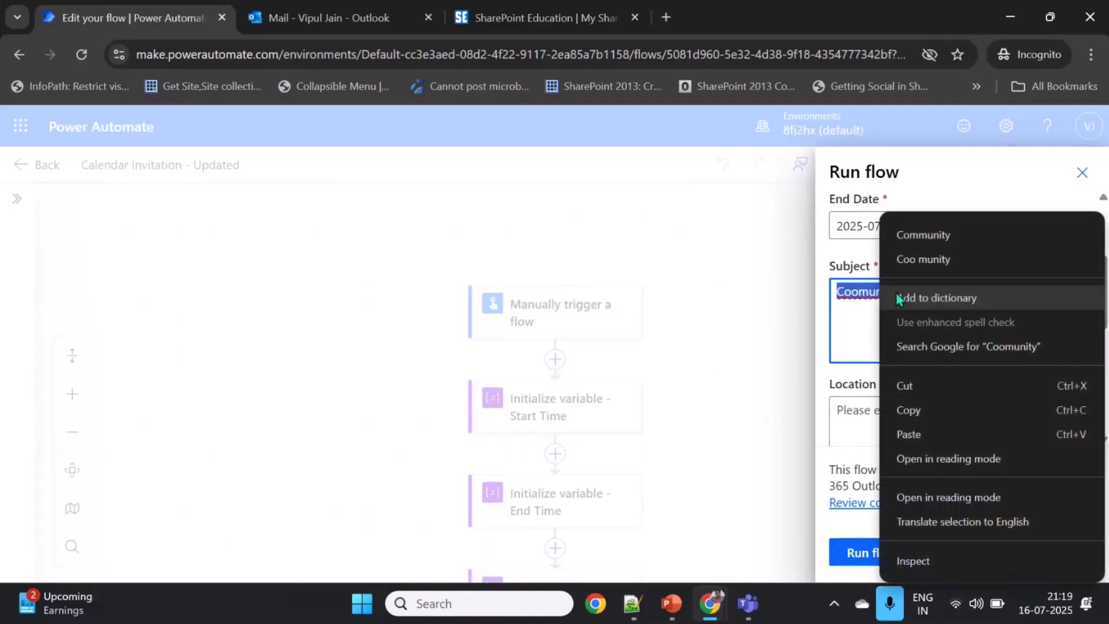
pyautogui.click(901, 232)
# Set Location to 'MS Teams On' and Description to 'Calendar'
pyautogui.click(896, 416)
pyautogui.scroll(-1, 924, 375)
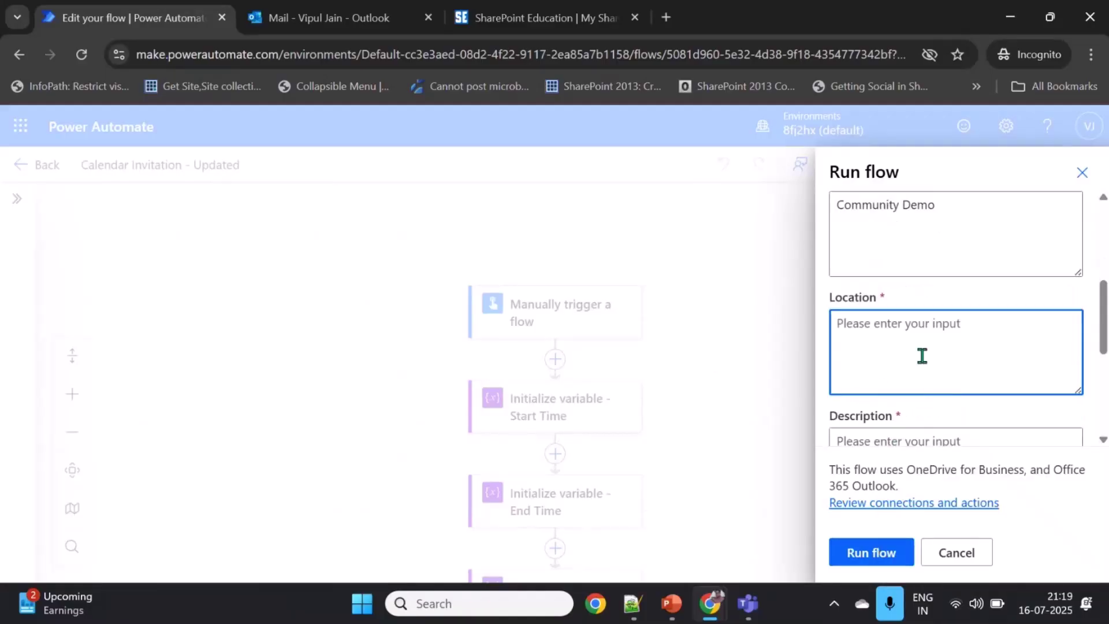
pyautogui.write('MS ')
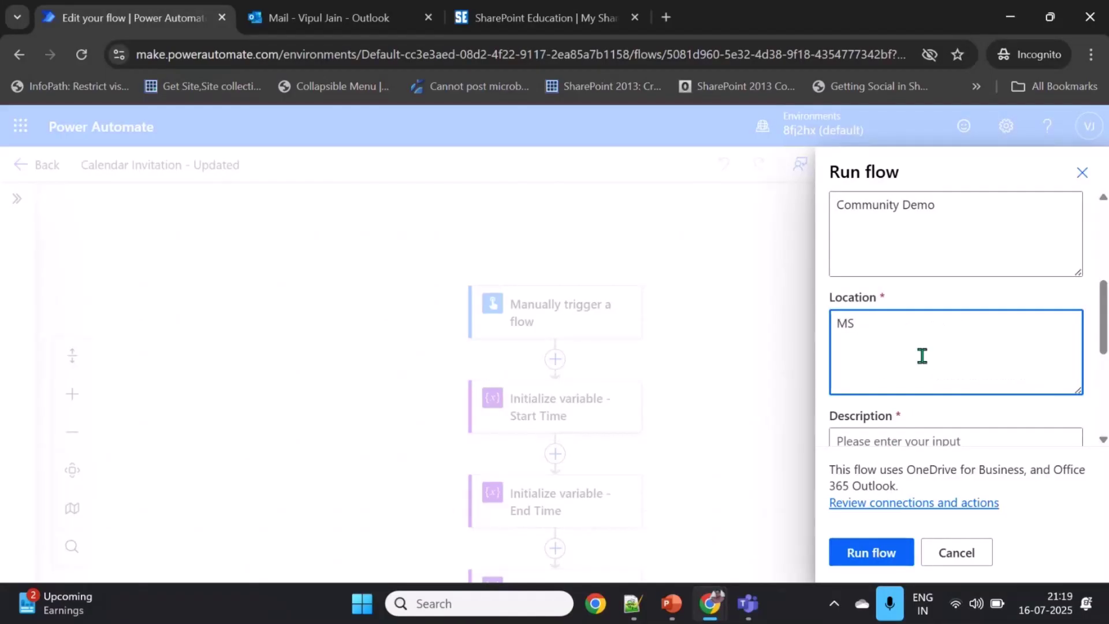
pyautogui.write('Teams Online')
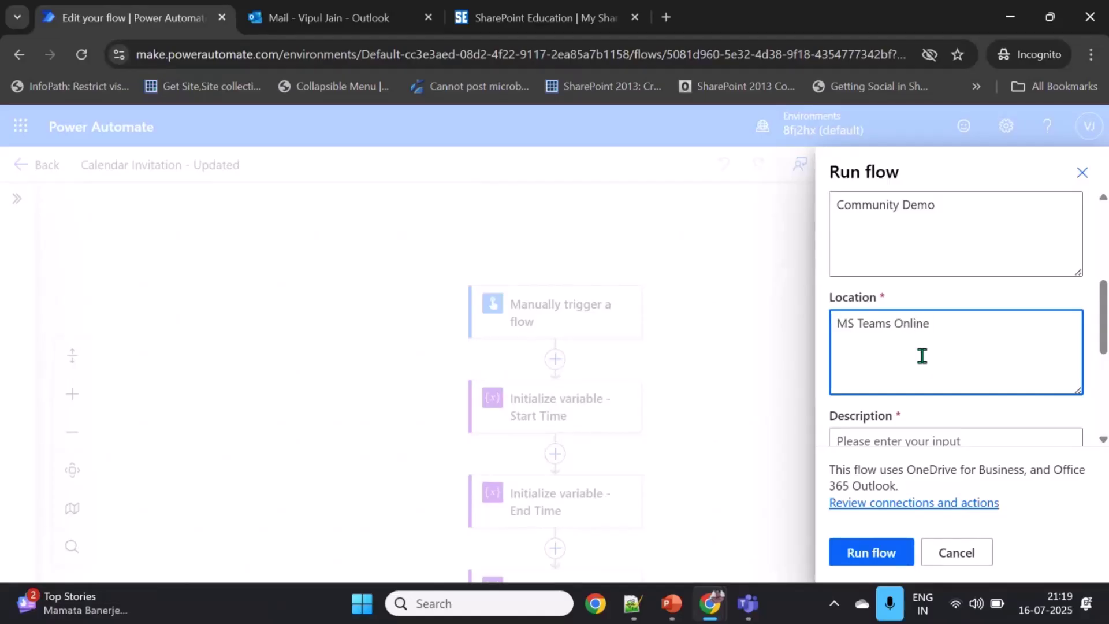
pyautogui.scroll(-2, 922, 356)
pyautogui.click(903, 275)
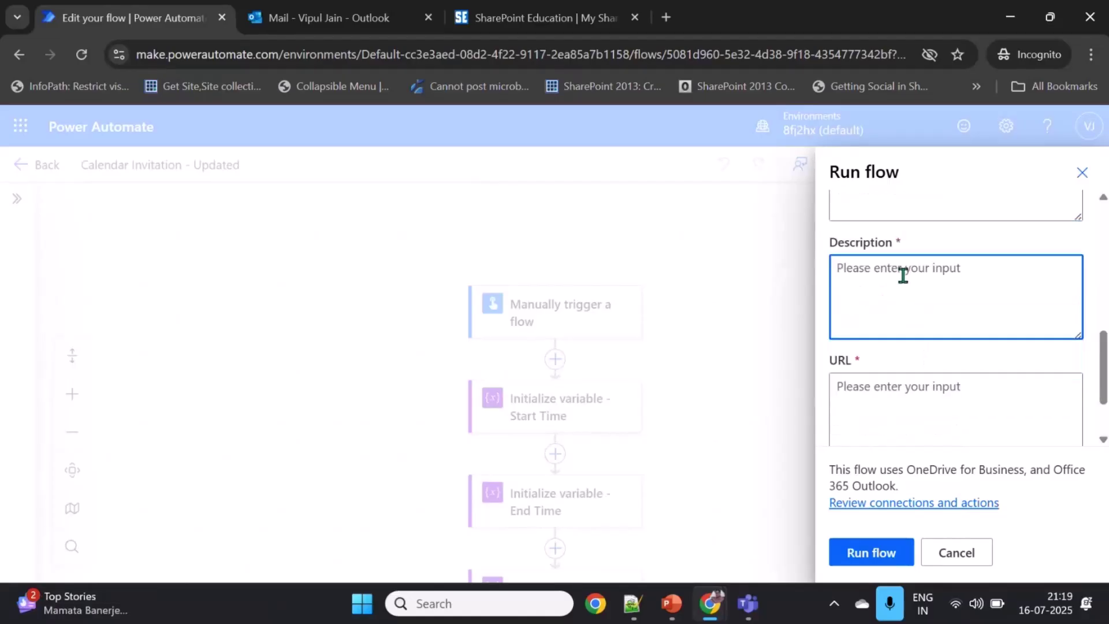
pyautogui.write('Calend')
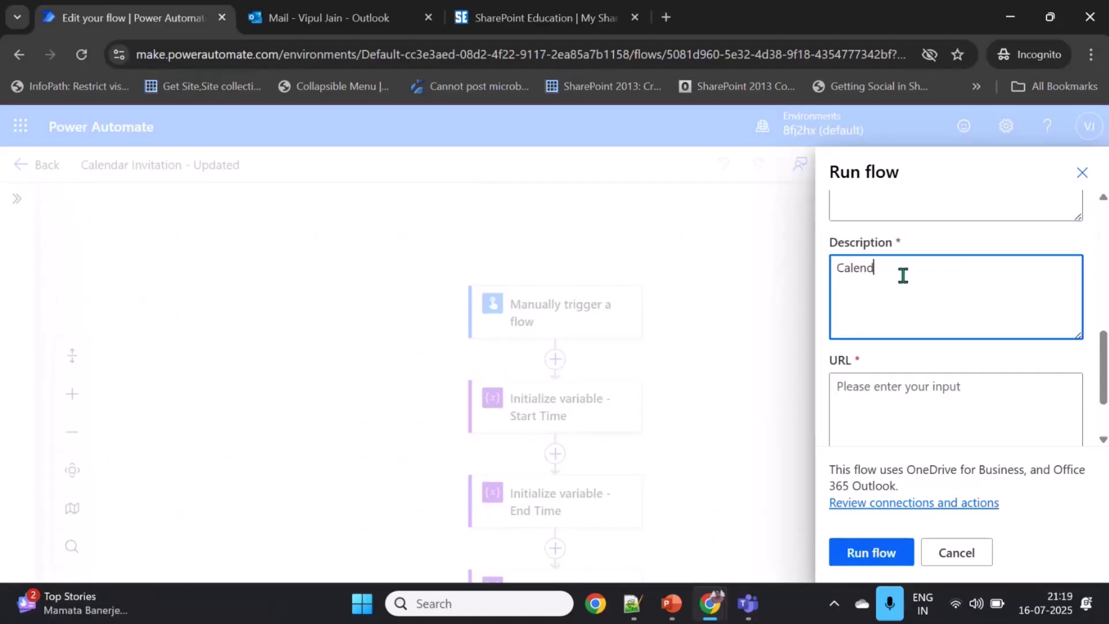
pyautogui.write('ar Event')
pyautogui.scroll(-2, 921, 329)
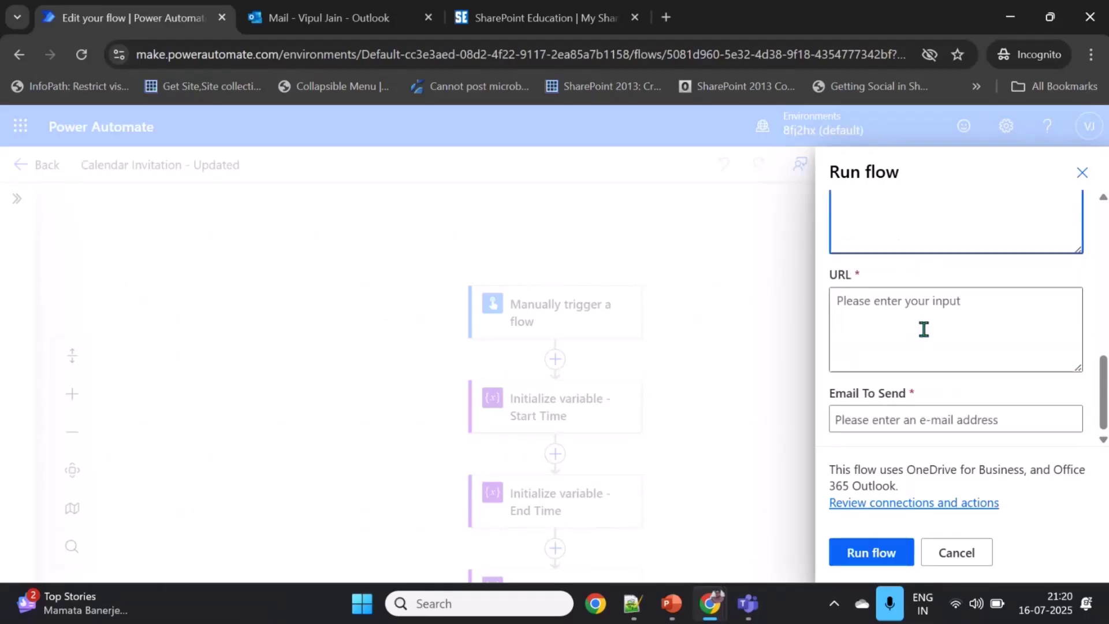
pyautogui.click(605, 22)
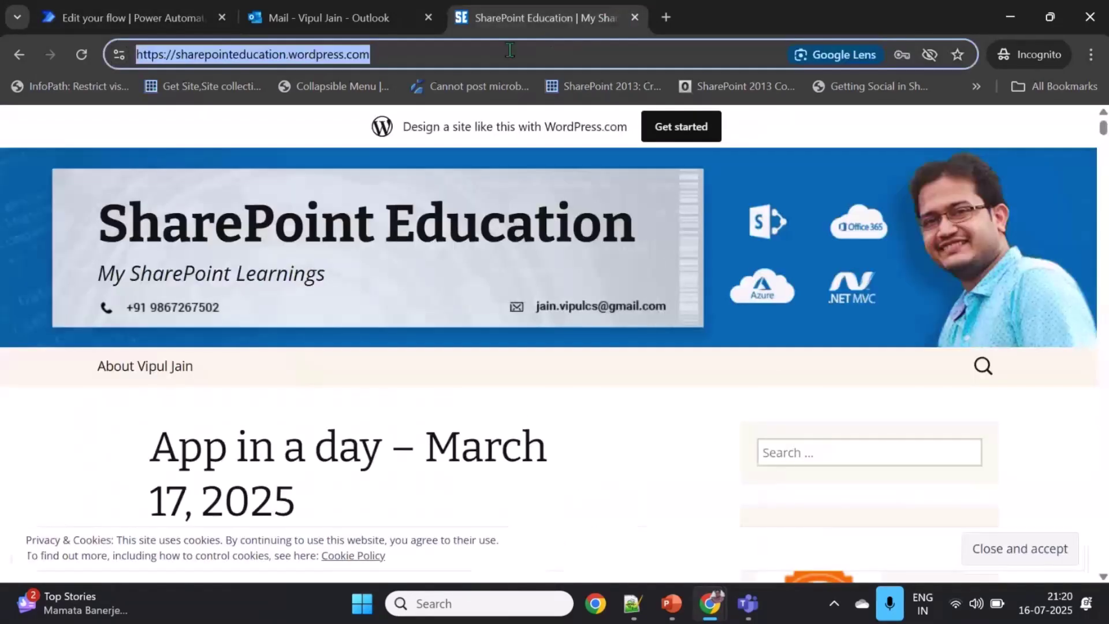
pyautogui.click(180, 25)
pyautogui.click(874, 300)
pyautogui.write('https://sharepointeducation.wordpress.com/')
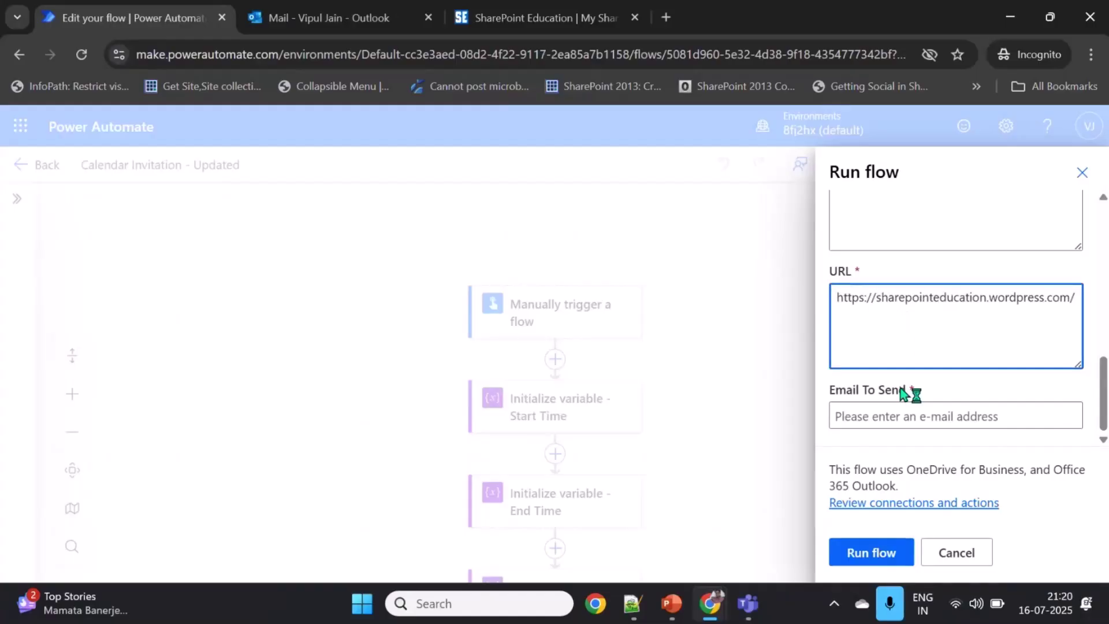
# Pick the suggested person as the Email To Send recipient
pyautogui.click(849, 416)
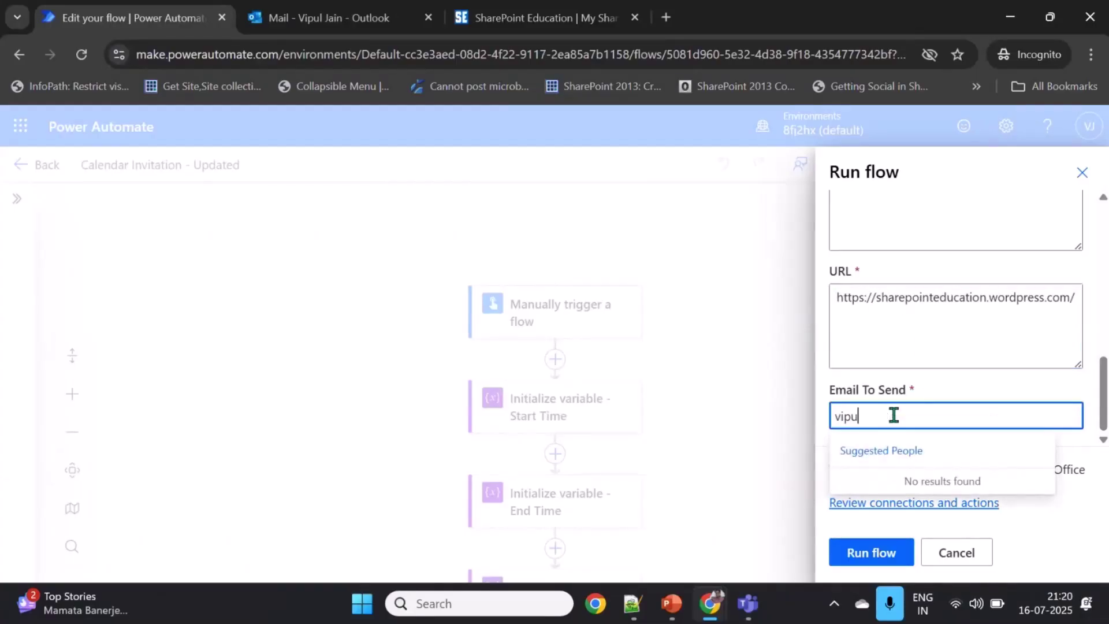
pyautogui.click(892, 487)
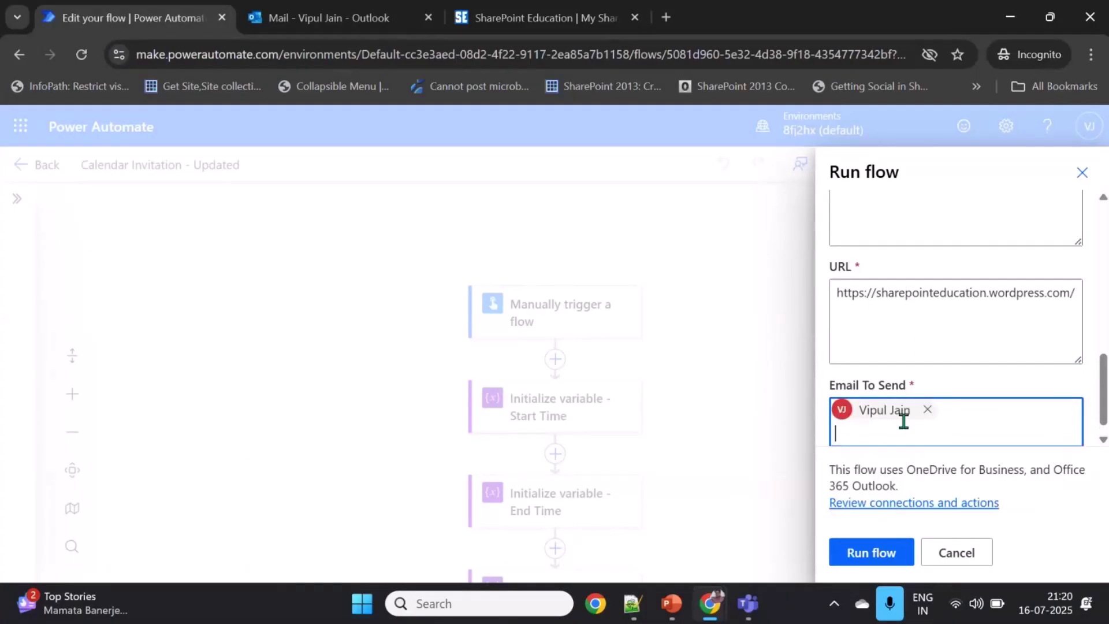
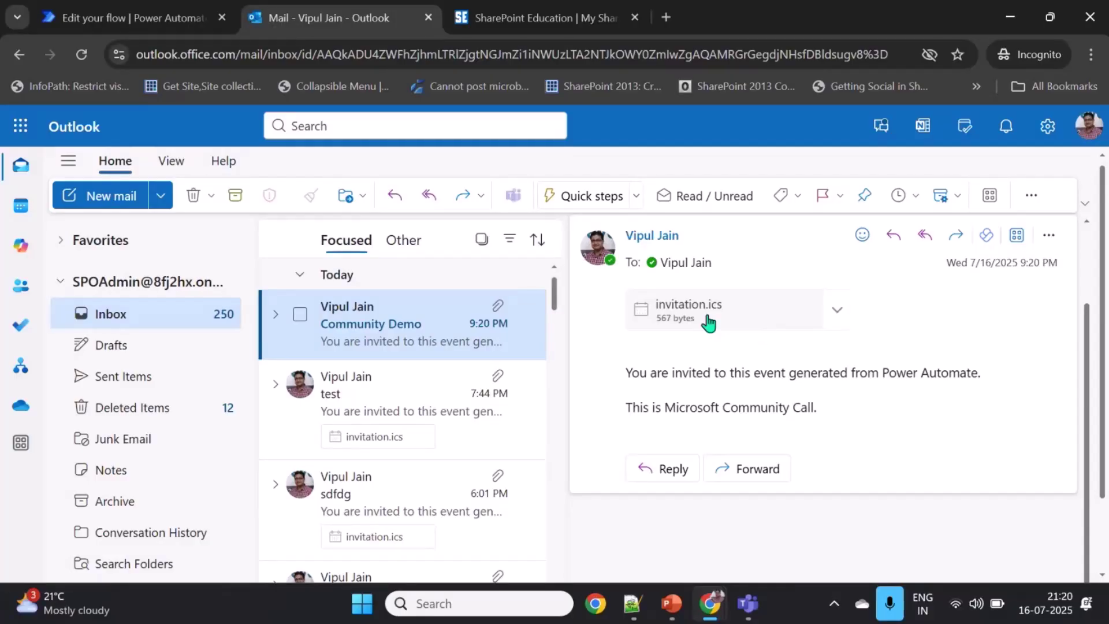
# Add the Community Demo event (Wed 7/16/2025, 7:35–8:00 AM) from invitation.ics to the calendar, then close the preview
pyautogui.click(707, 320)
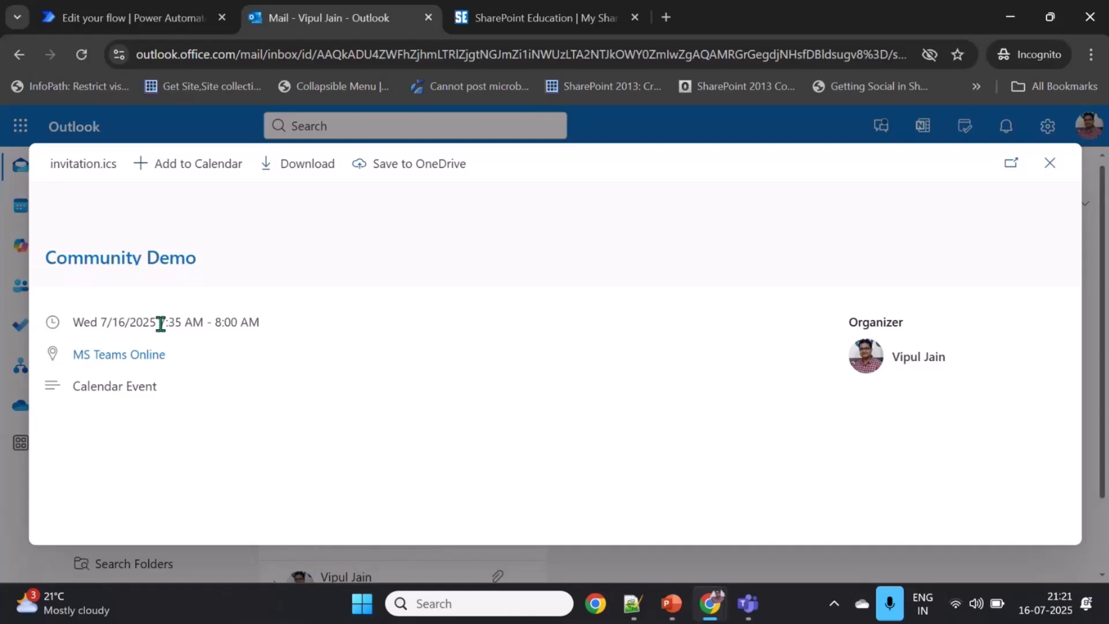
pyautogui.moveTo(160, 324); pyautogui.dragTo(254, 323)
pyautogui.click(193, 396)
pyautogui.moveTo(106, 322); pyautogui.dragTo(322, 317)
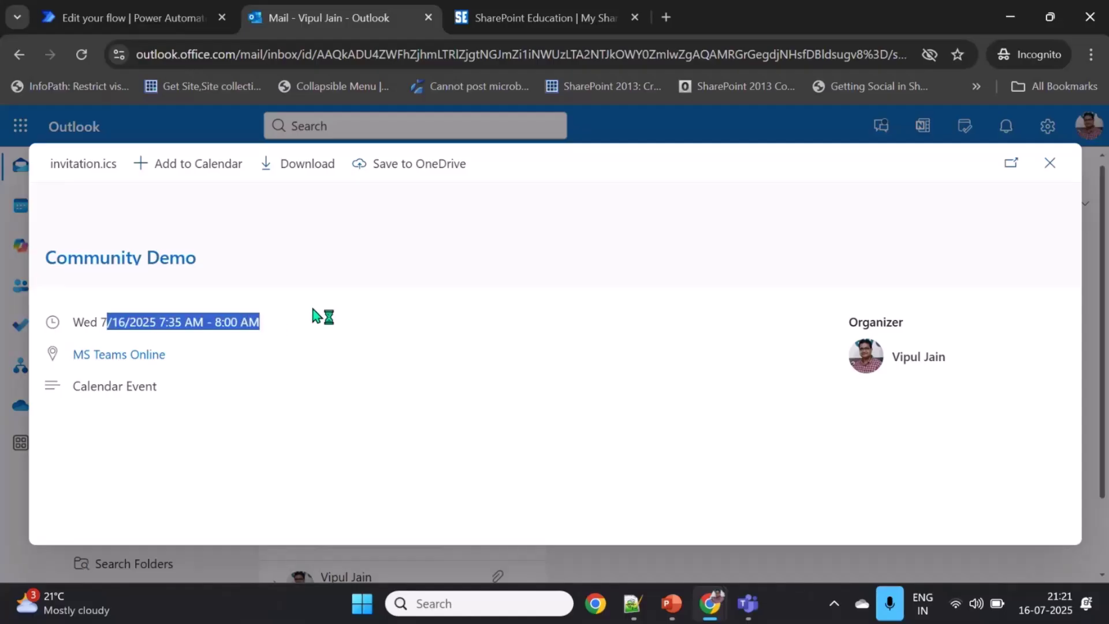
pyautogui.click(208, 173)
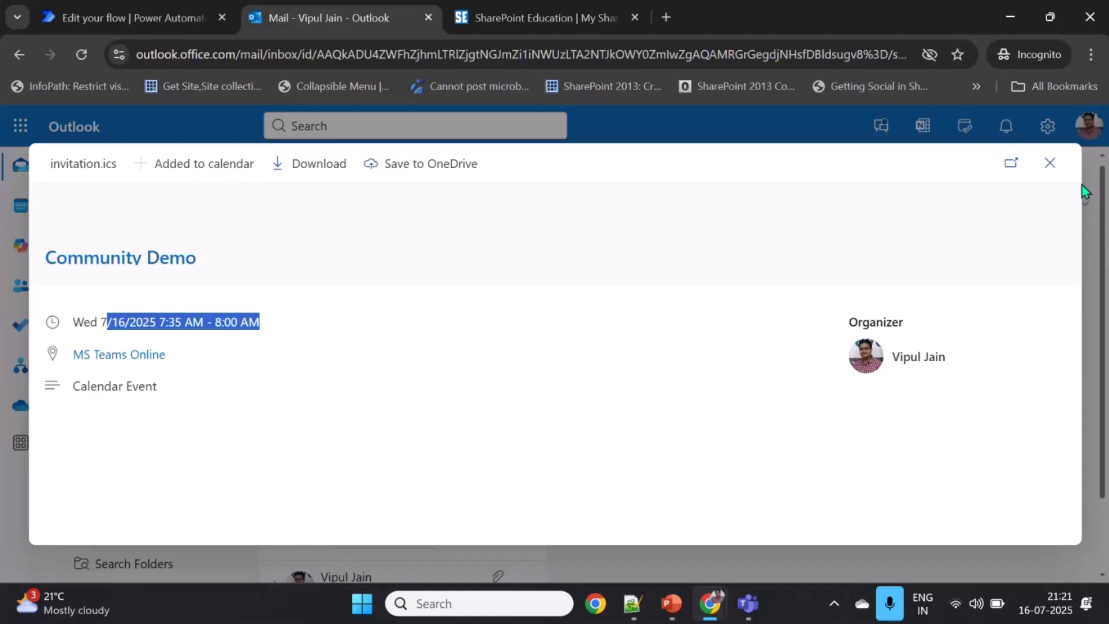
pyautogui.click(1050, 164)
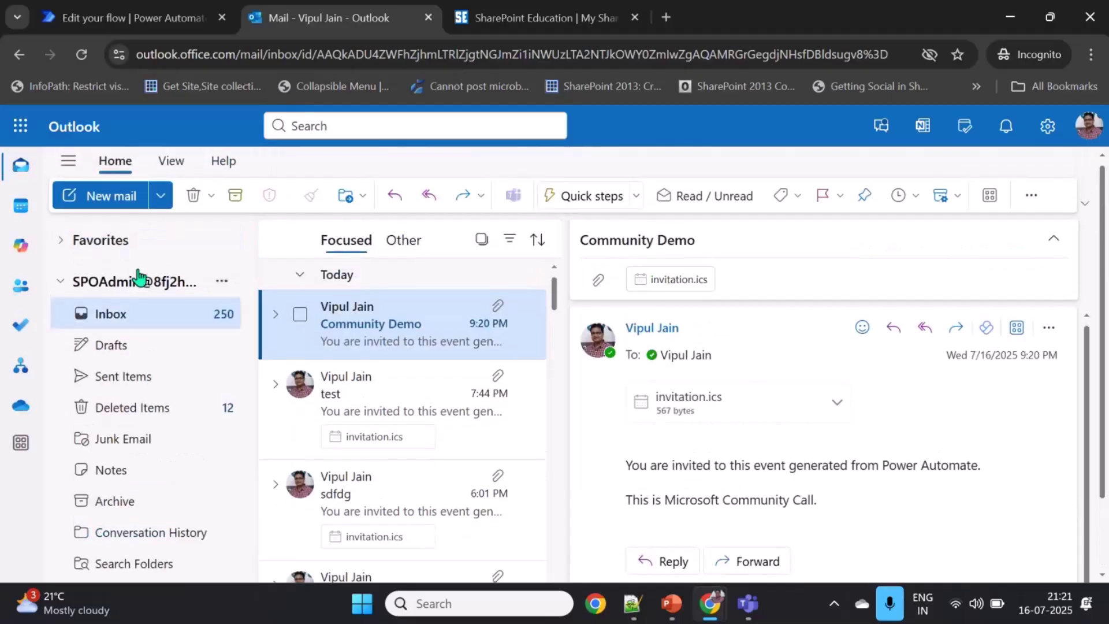
# Verify Community Demo shows on Wednesday 16 July, 7:35–8:00 AM, then return to the Power Automate flow run
pyautogui.click(21, 205)
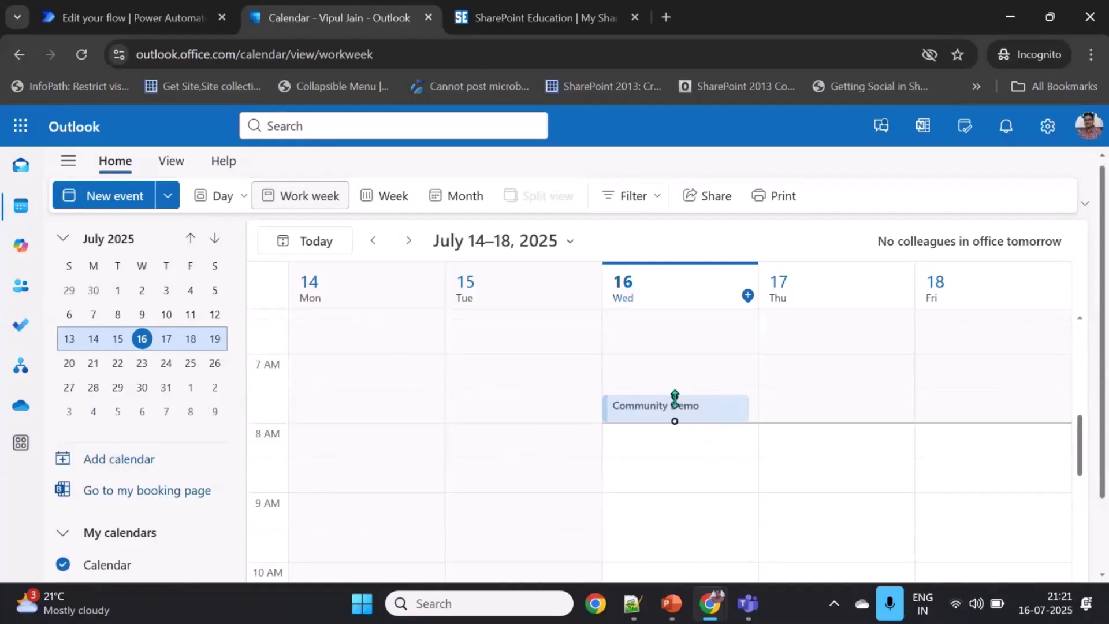
pyautogui.click(673, 418)
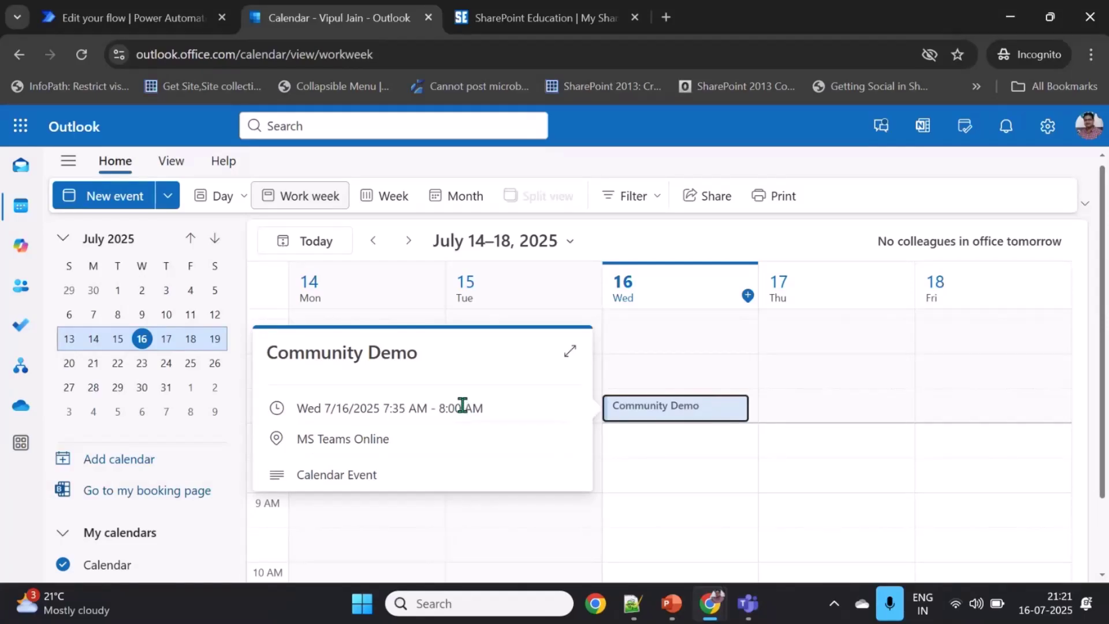
pyautogui.click(171, 19)
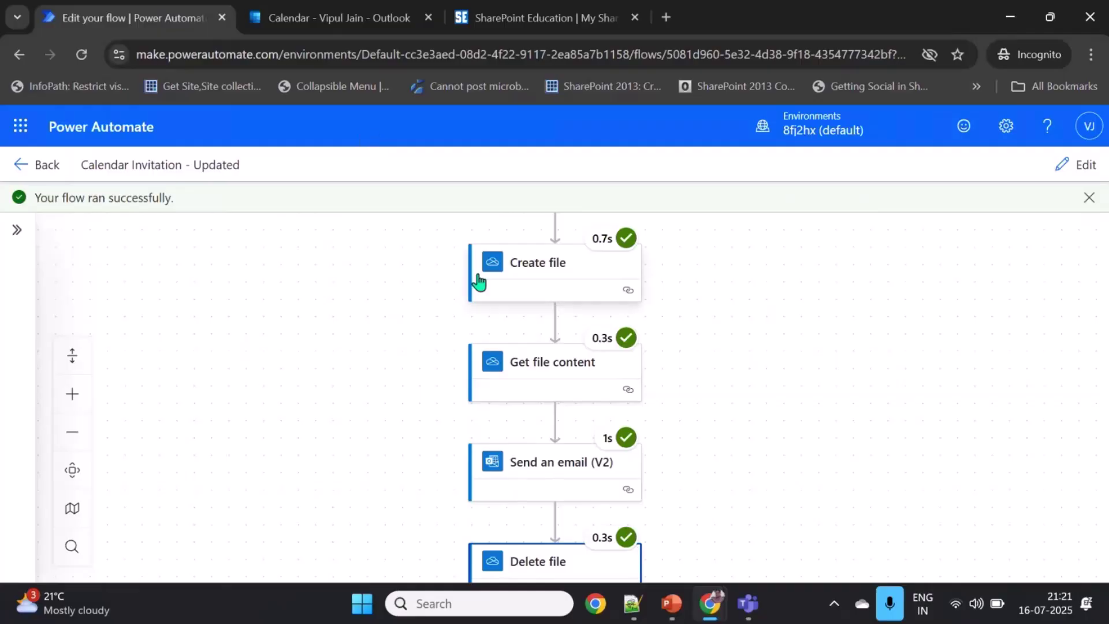